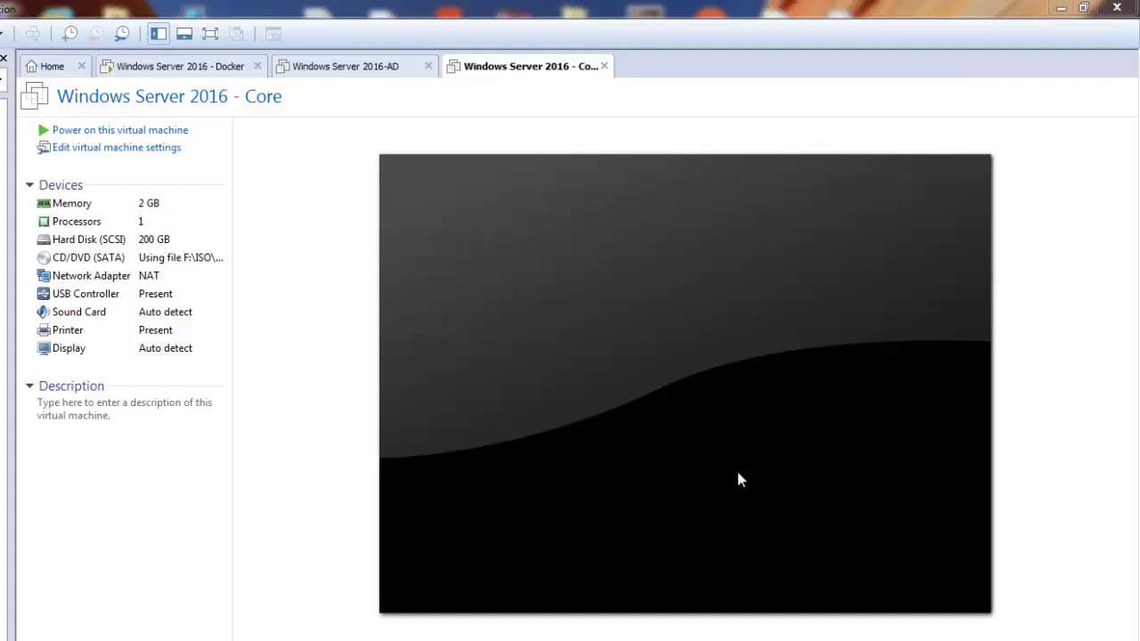
Power on the Windows Server 2016 Core virtual machine and continue setup with English (United States) and the US keyboard.
{"action": "left_click", "coordinate": [169, 134]}
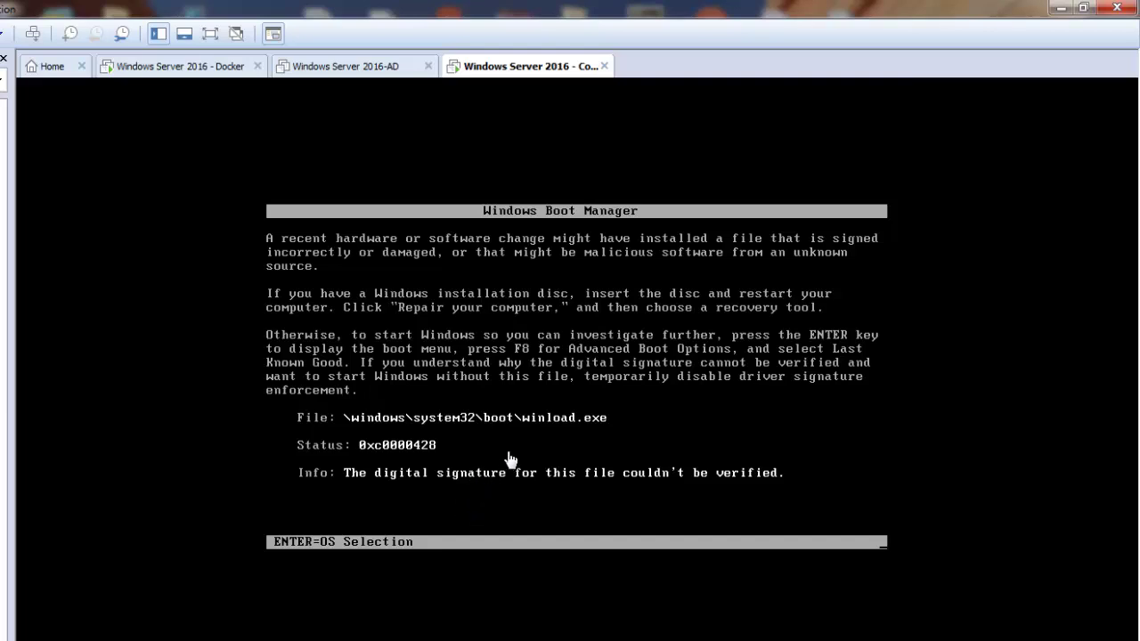
{"action": "key", "text": "Return"}
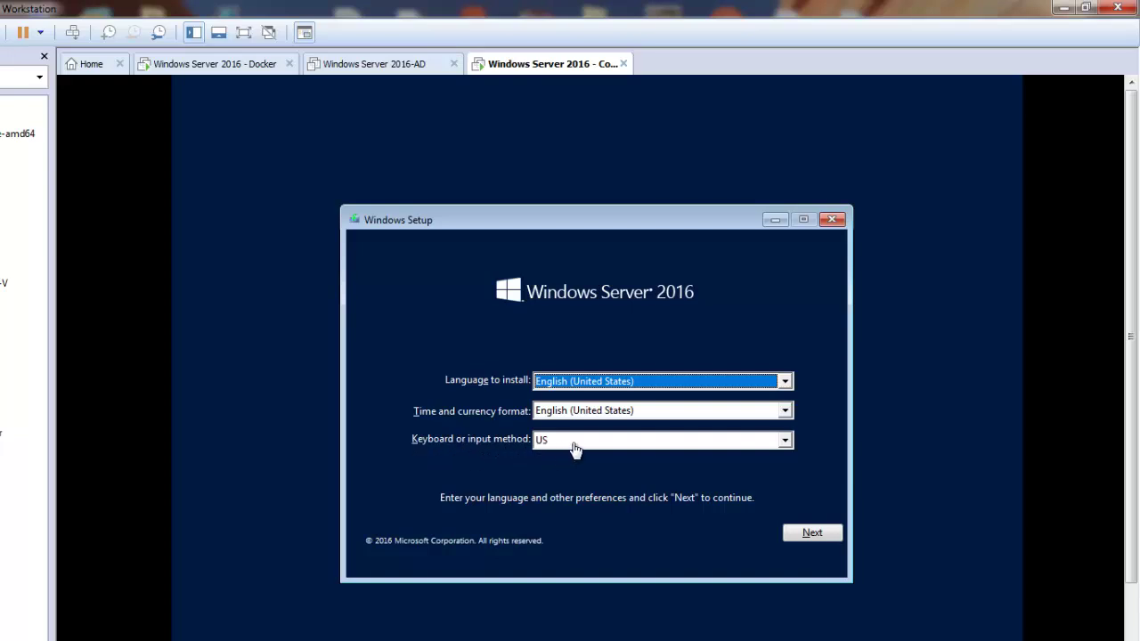
{"action": "left_click", "coordinate": [784, 441]}
{"action": "left_click", "coordinate": [785, 442]}
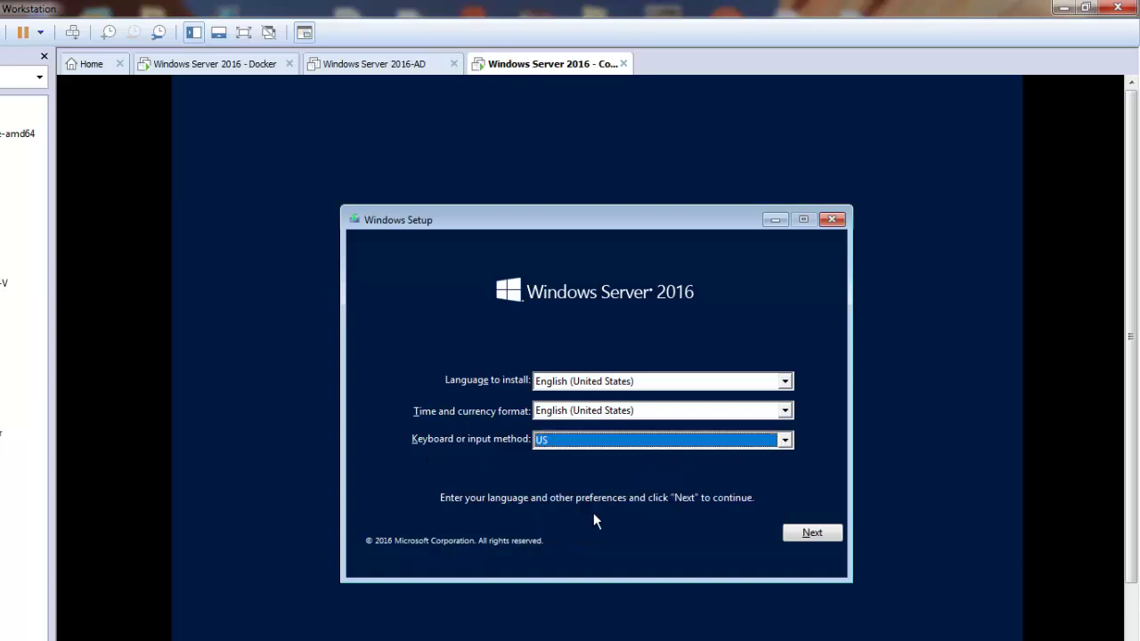
{"action": "left_click", "coordinate": [804, 532]}
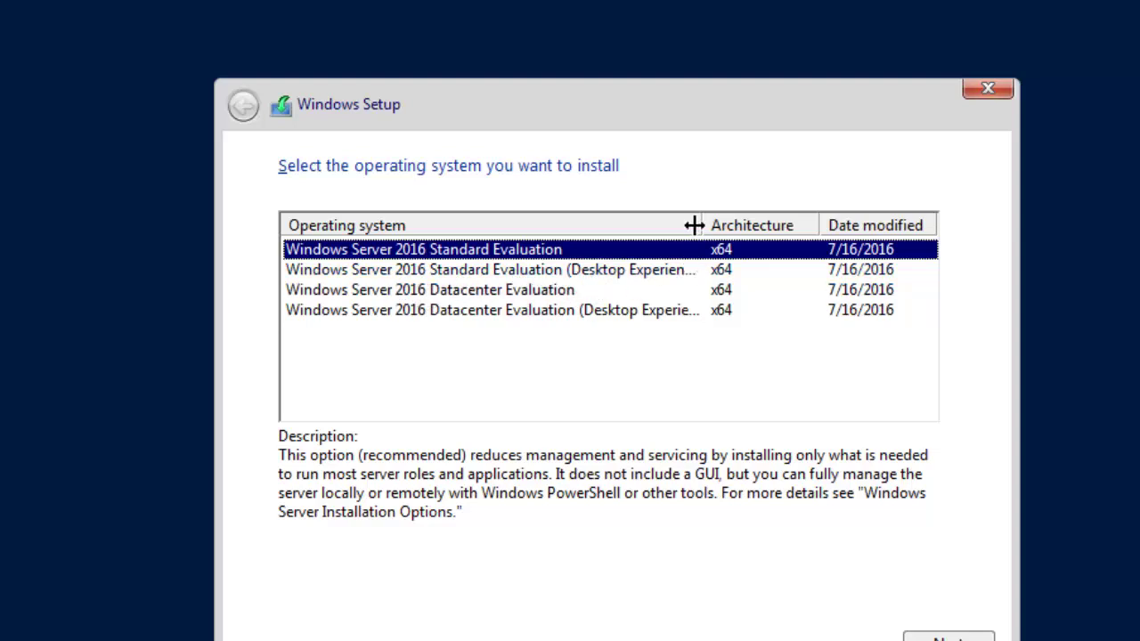
Widen the Operating system column to compare the editions and proceed with Windows Server 2016 Standard Evaluation without Desktop Experience.
{"action": "left_click_drag", "start_coordinate": [703, 219], "coordinate": [812, 230]}
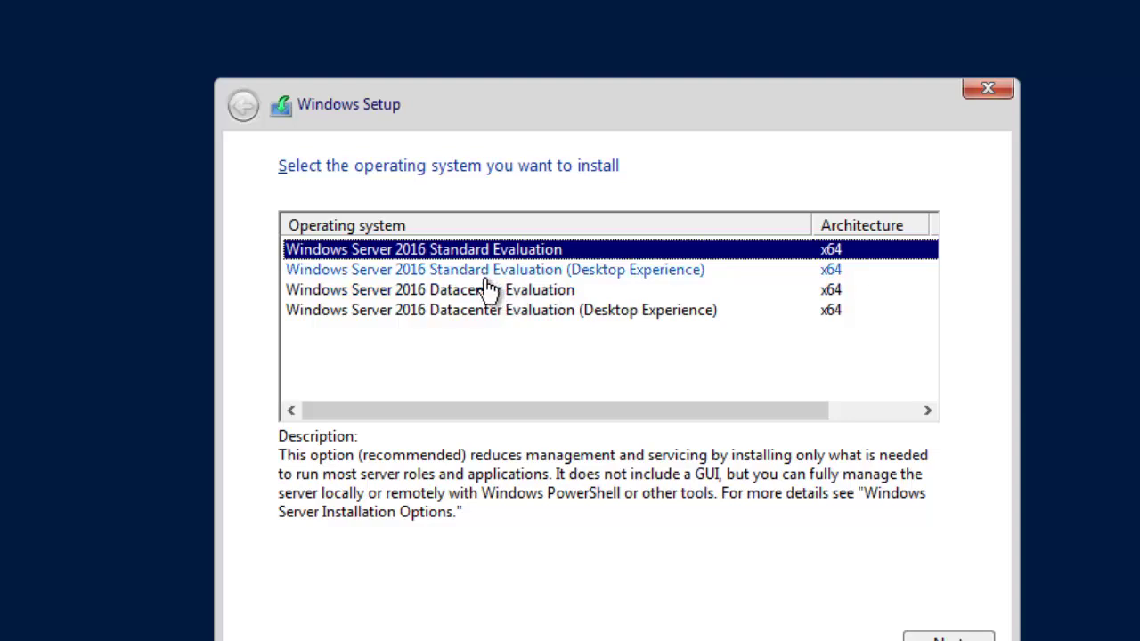
{"action": "left_click", "coordinate": [401, 296]}
{"action": "left_click", "coordinate": [445, 250]}
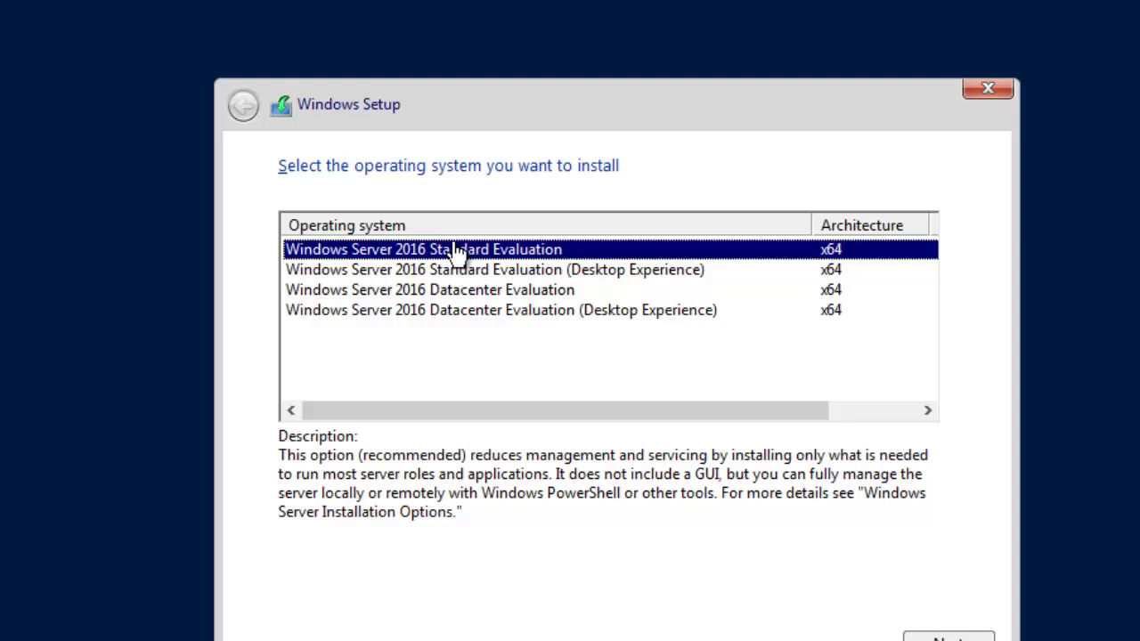
{"action": "left_click_drag", "start_coordinate": [696, 411], "coordinate": [828, 410]}
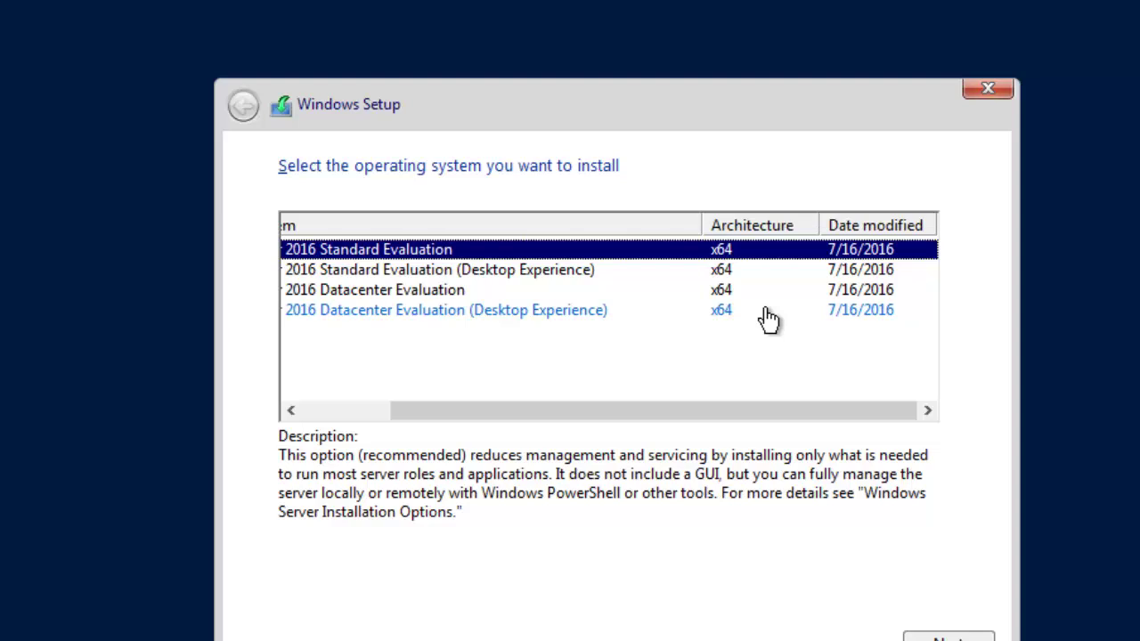
{"action": "left_click_drag", "start_coordinate": [623, 411], "coordinate": [313, 452]}
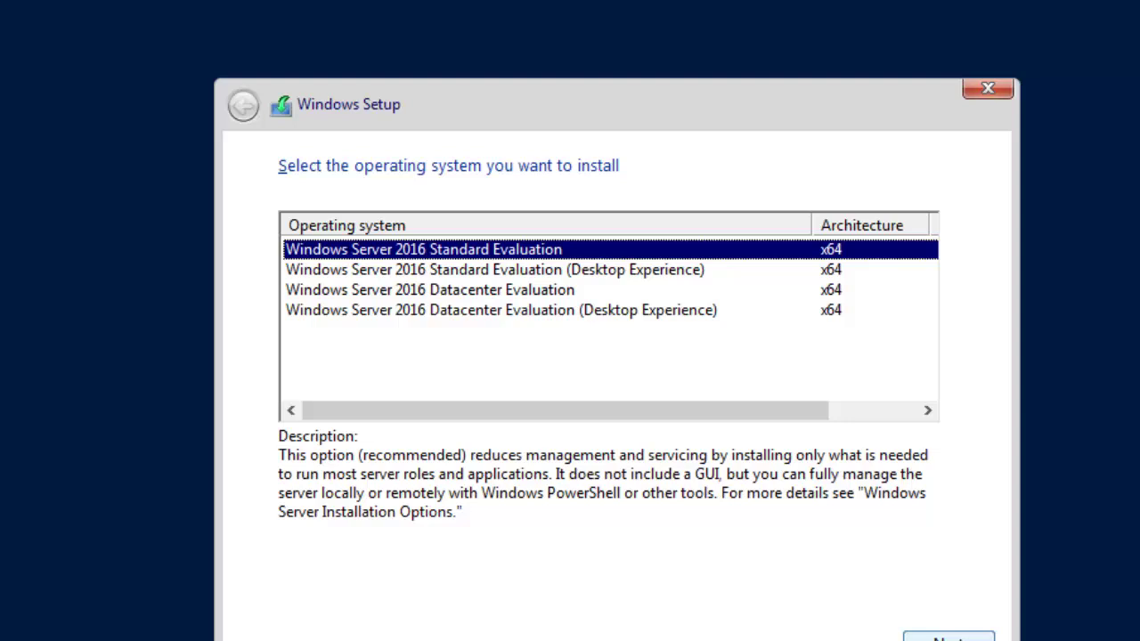
{"action": "left_click", "coordinate": [933, 637]}
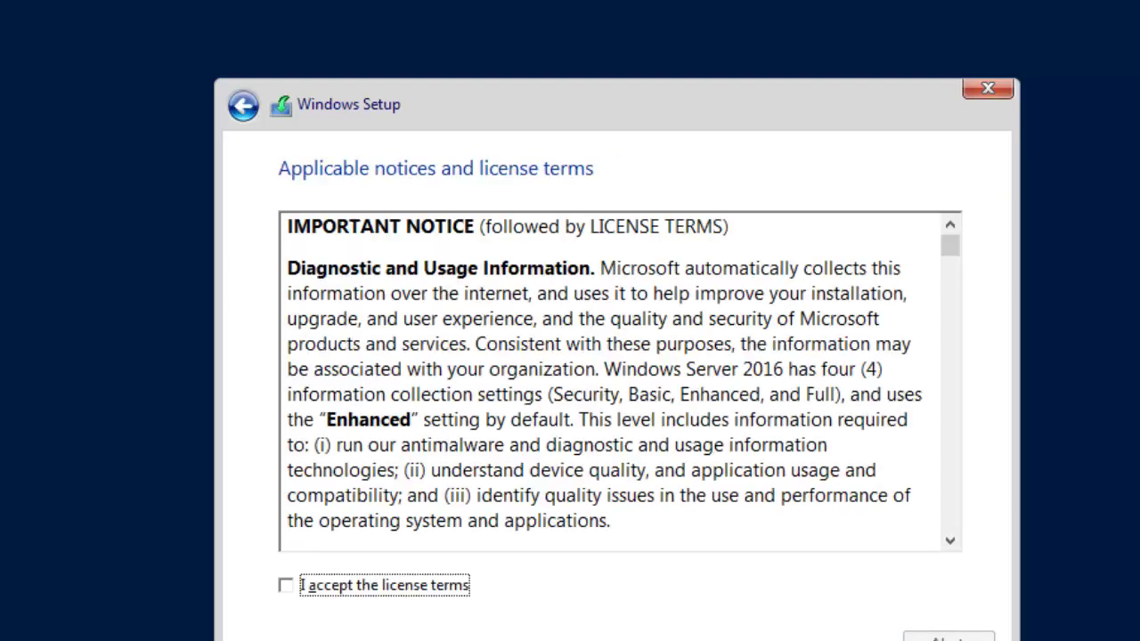
Accept the license terms and choose the Custom: Install Windows only (advanced) installation type.
{"action": "left_click", "coordinate": [351, 603]}
{"action": "key", "text": "Return"}
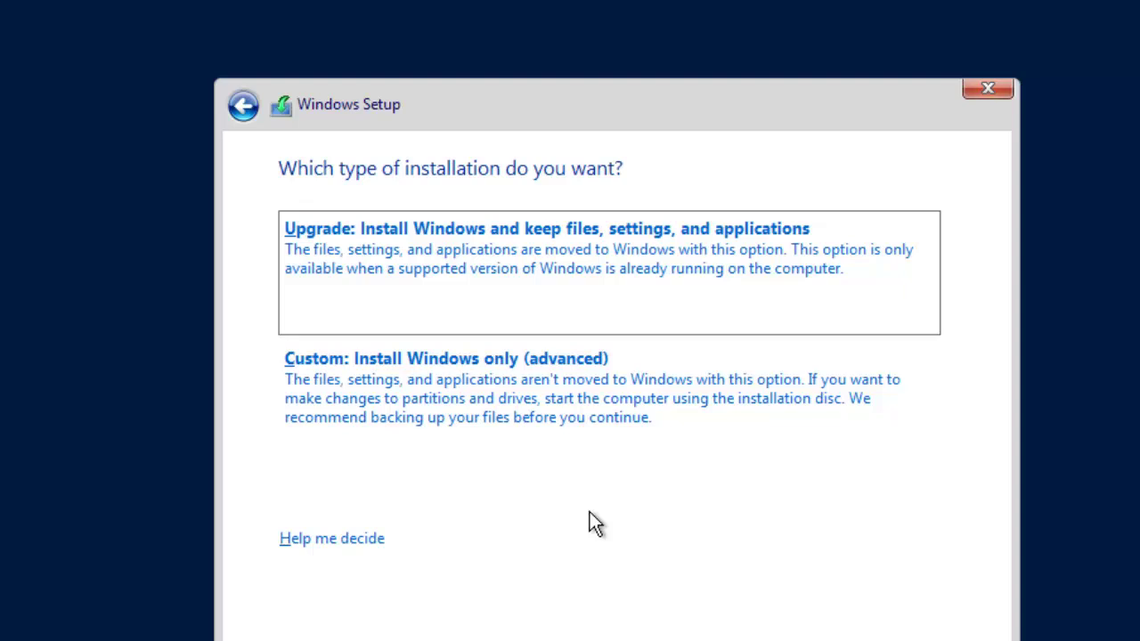
{"action": "left_click", "coordinate": [470, 420]}
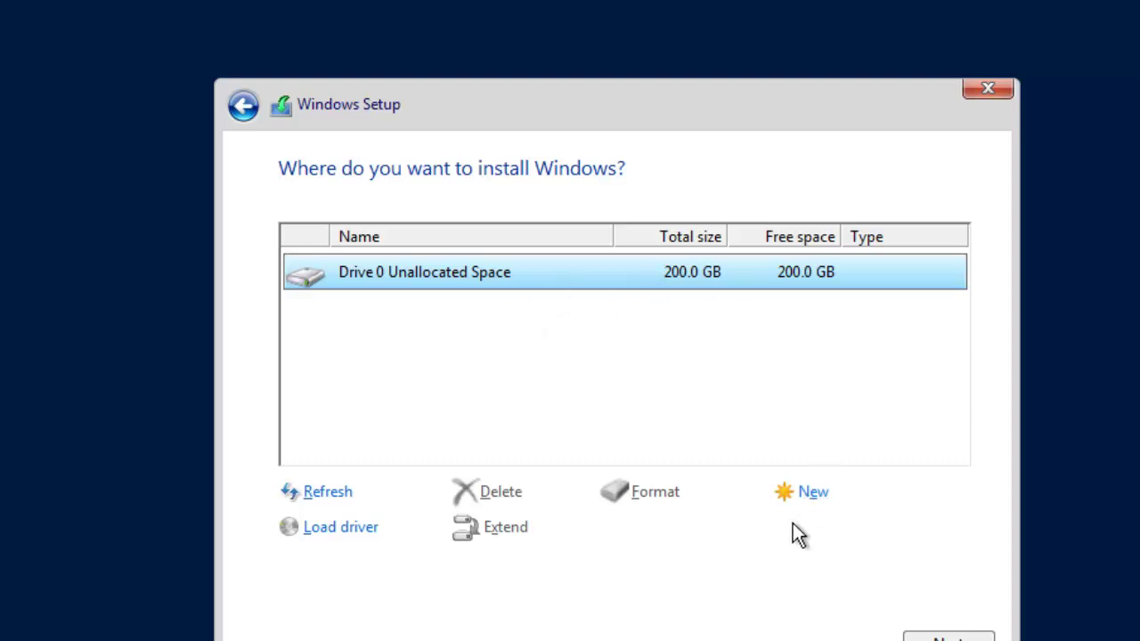
Create a new 204800 MB partition from Drive 0's unallocated space, allowing additional system partitions.
{"action": "left_click", "coordinate": [812, 495]}
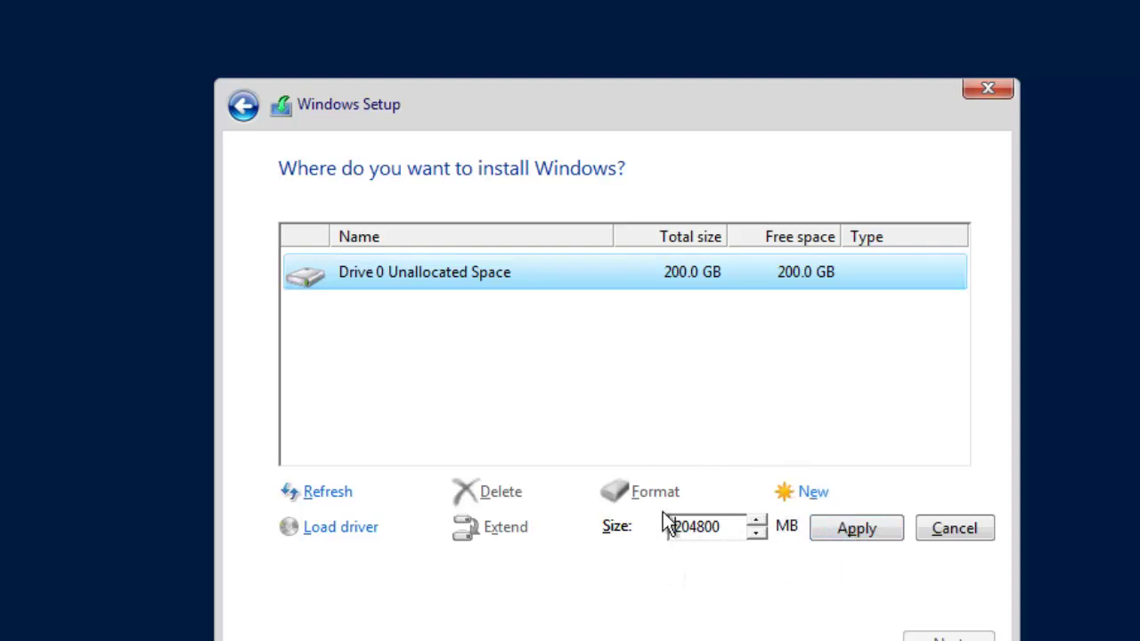
{"action": "left_click", "coordinate": [847, 528]}
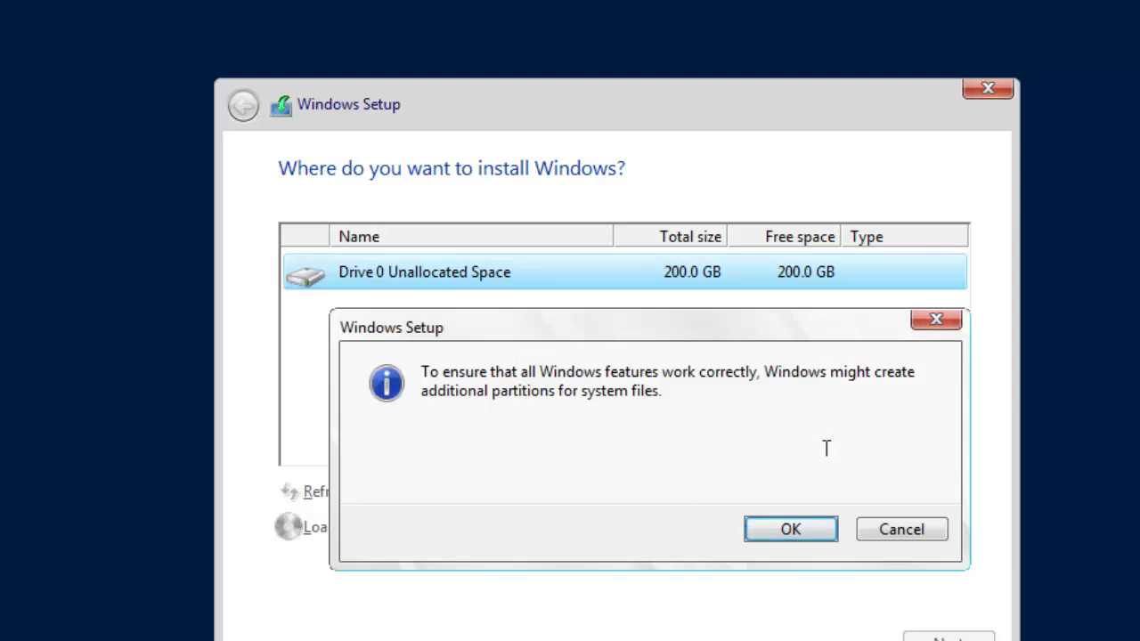
{"action": "left_click", "coordinate": [791, 531]}
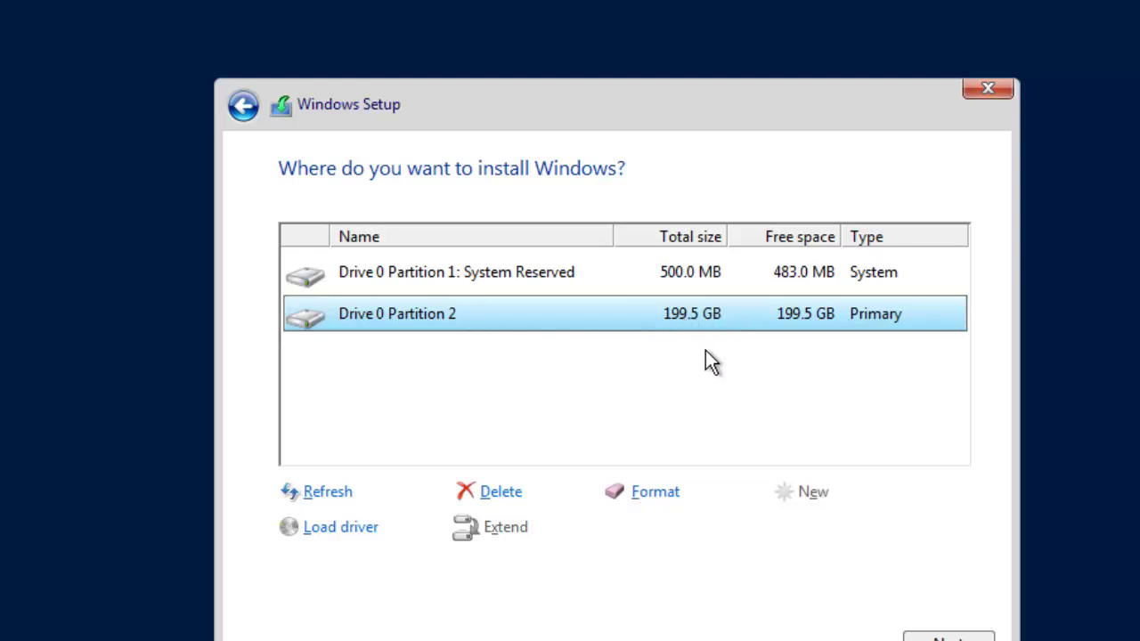
Check why Drive 0 Partition 1 cannot be used, and start the Windows installation on Drive 0 Partition 2.
{"action": "left_click", "coordinate": [471, 273]}
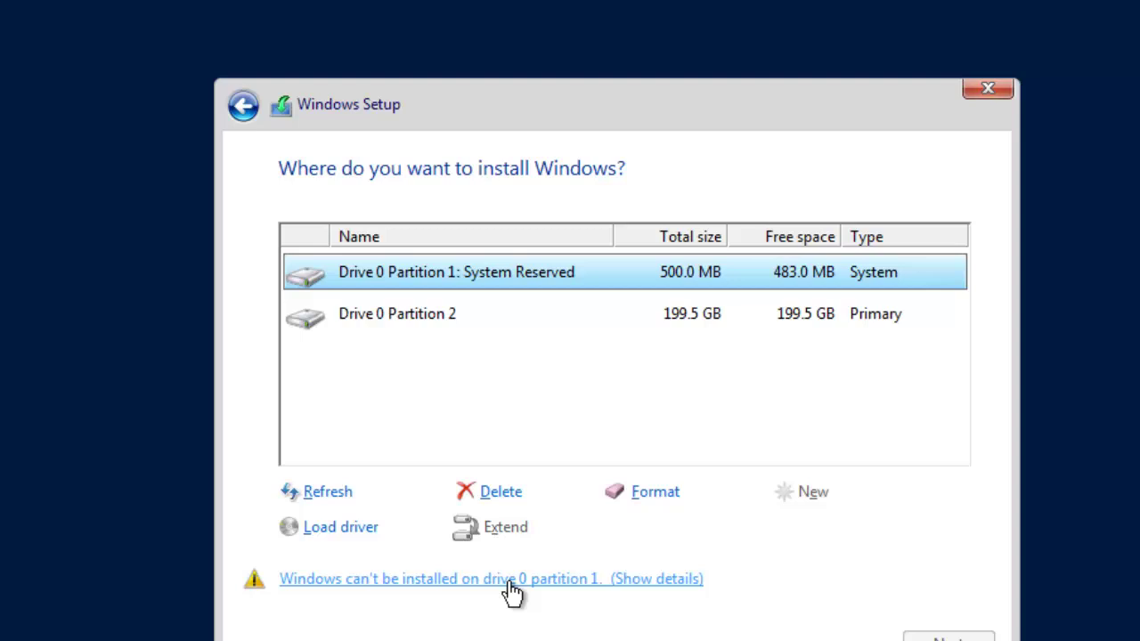
{"action": "left_click", "coordinate": [406, 334]}
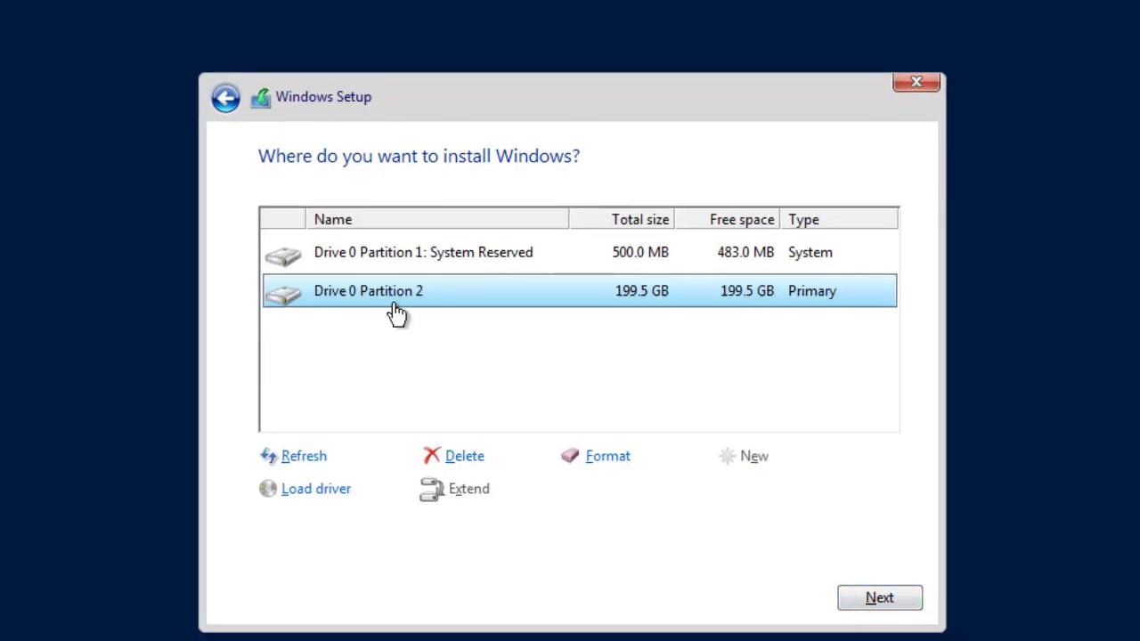
{"action": "left_click", "coordinate": [392, 253]}
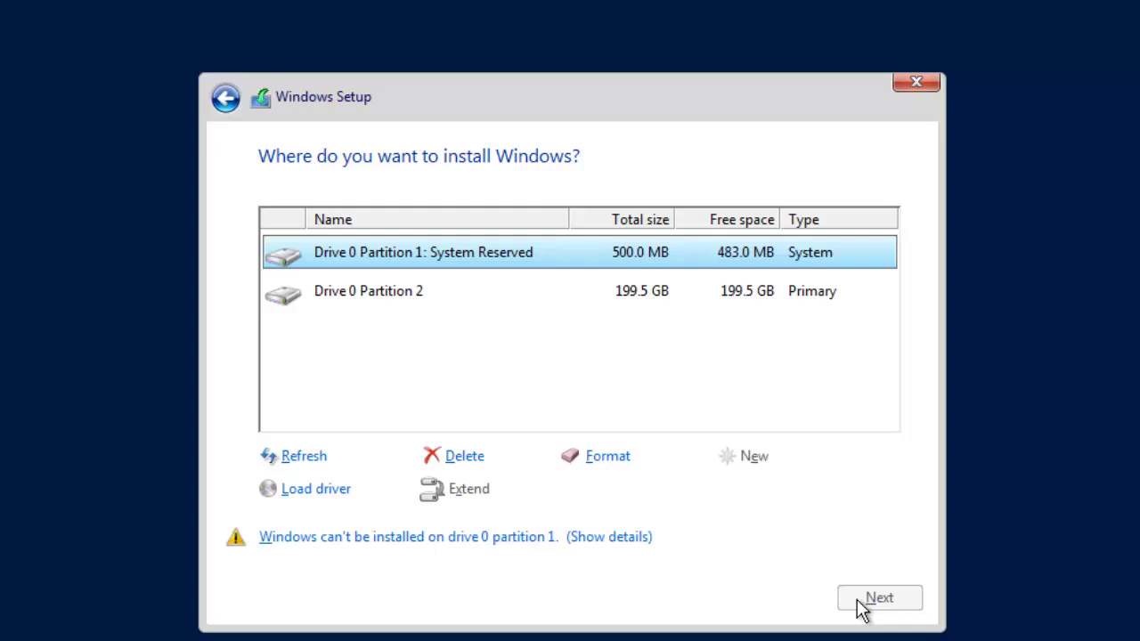
{"action": "left_click", "coordinate": [610, 537]}
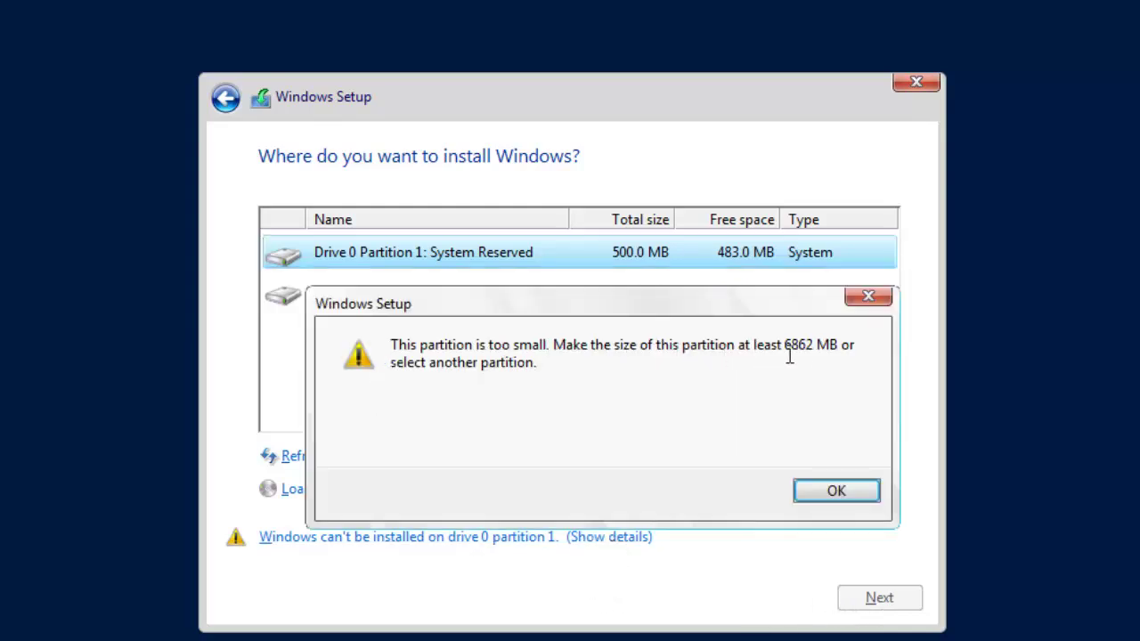
{"action": "left_click", "coordinate": [837, 495]}
{"action": "left_click", "coordinate": [333, 297]}
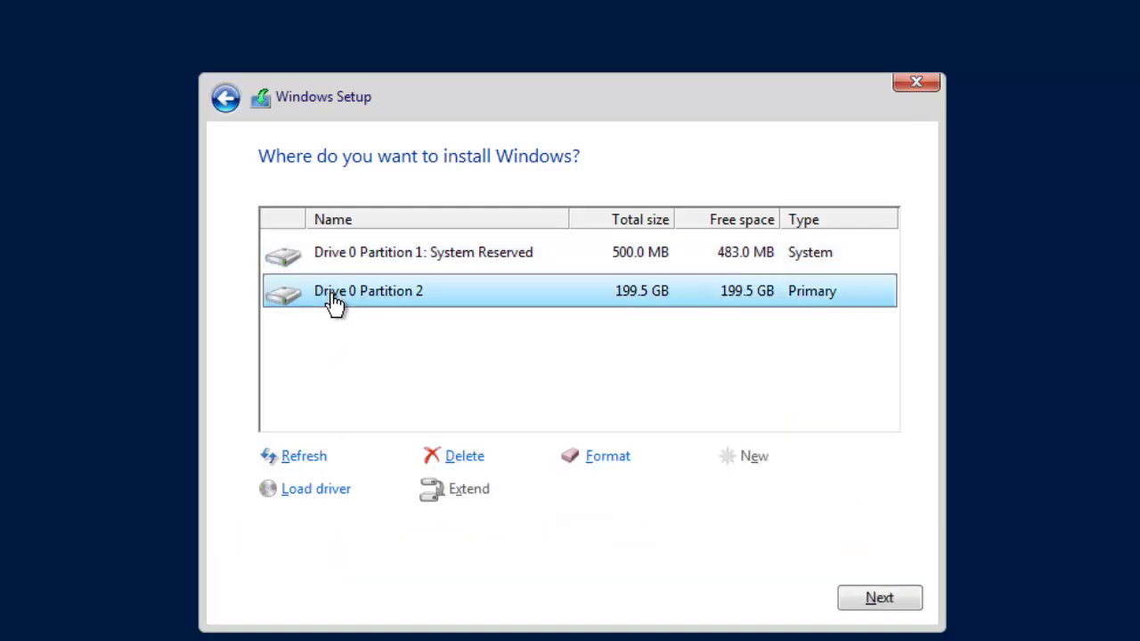
{"action": "left_click", "coordinate": [881, 601]}
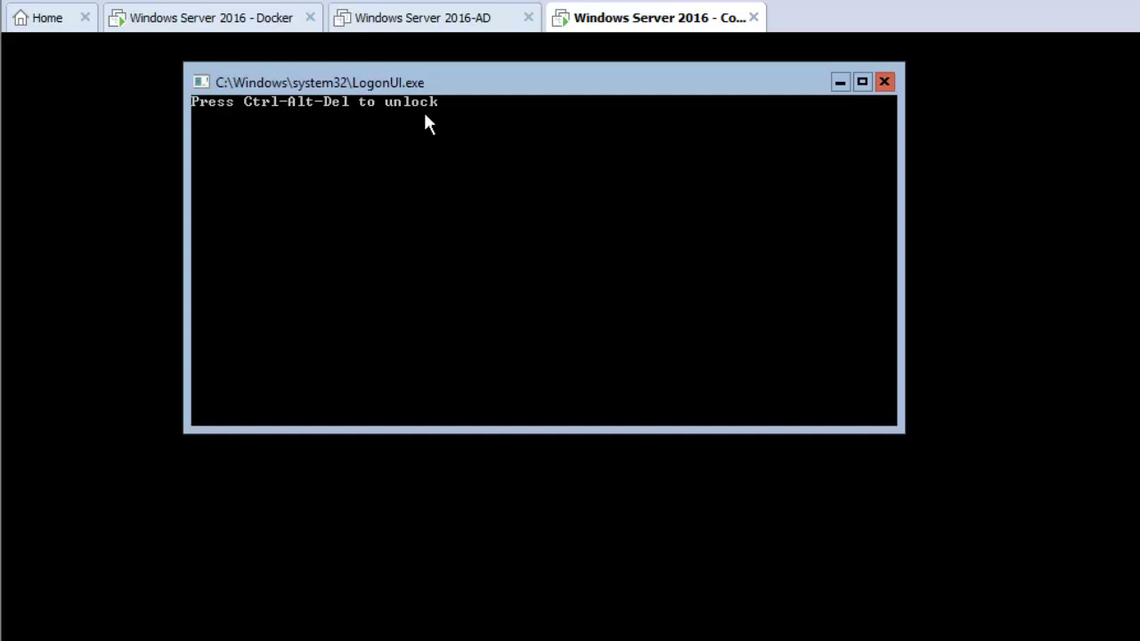
Send Ctrl+Alt+Del to the Windows Server 2016 Core virtual machine and proceed to the required Administrator password change.
{"action": "right_click", "coordinate": [678, 26]}
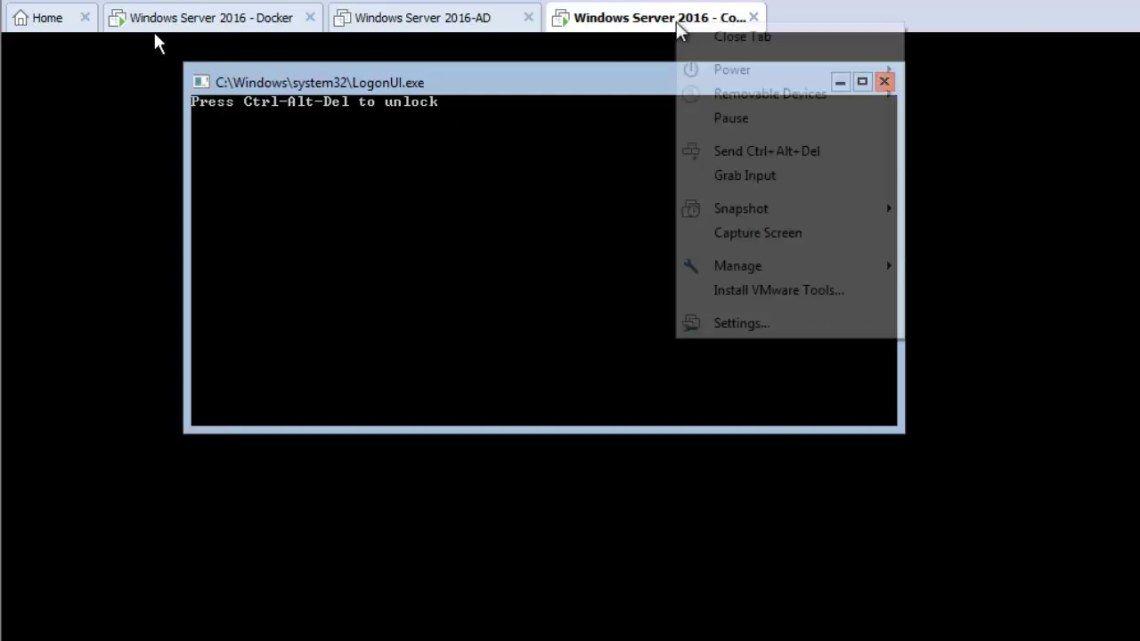
{"action": "left_click", "coordinate": [804, 152]}
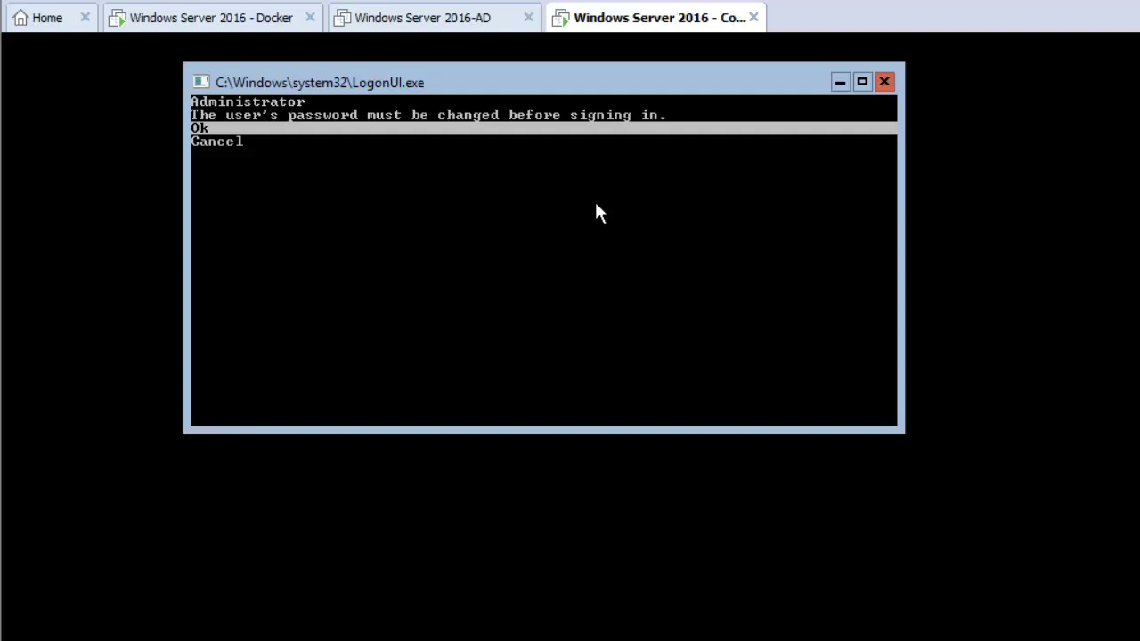
{"action": "key", "text": "Return"}
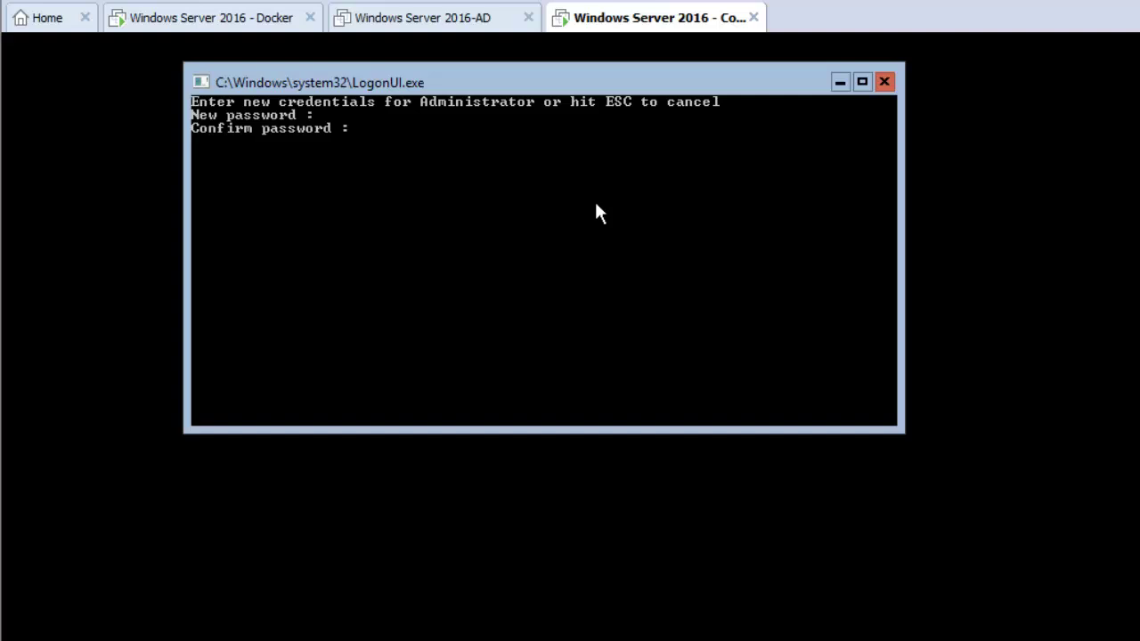
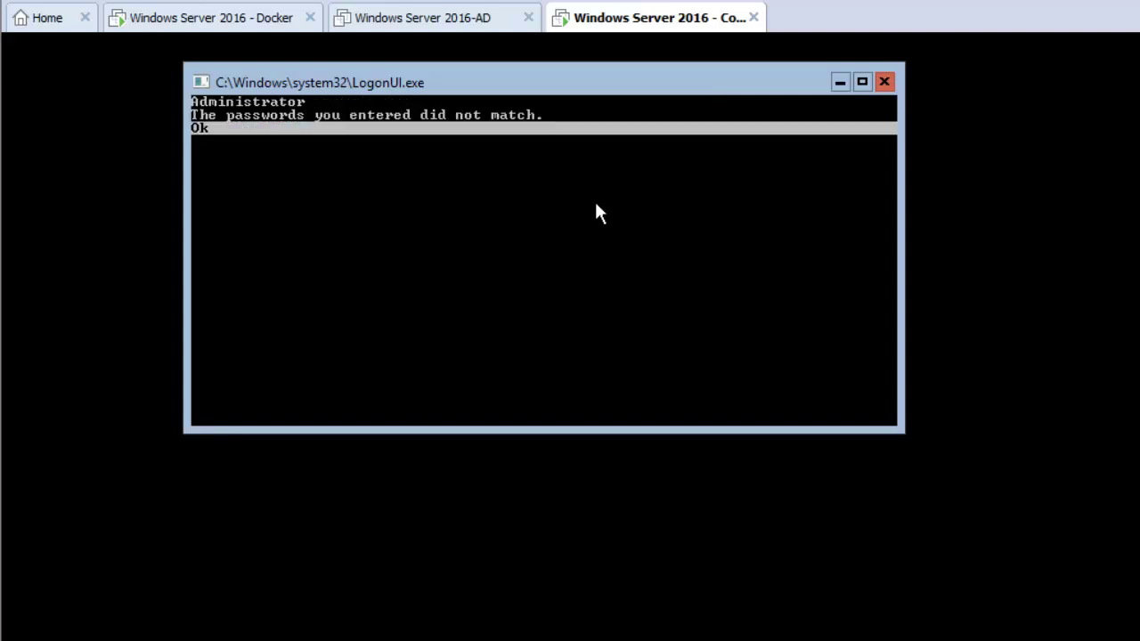
Try to enter and confirm a new password for the Administrator account.
{"action": "key", "text": "Return"}
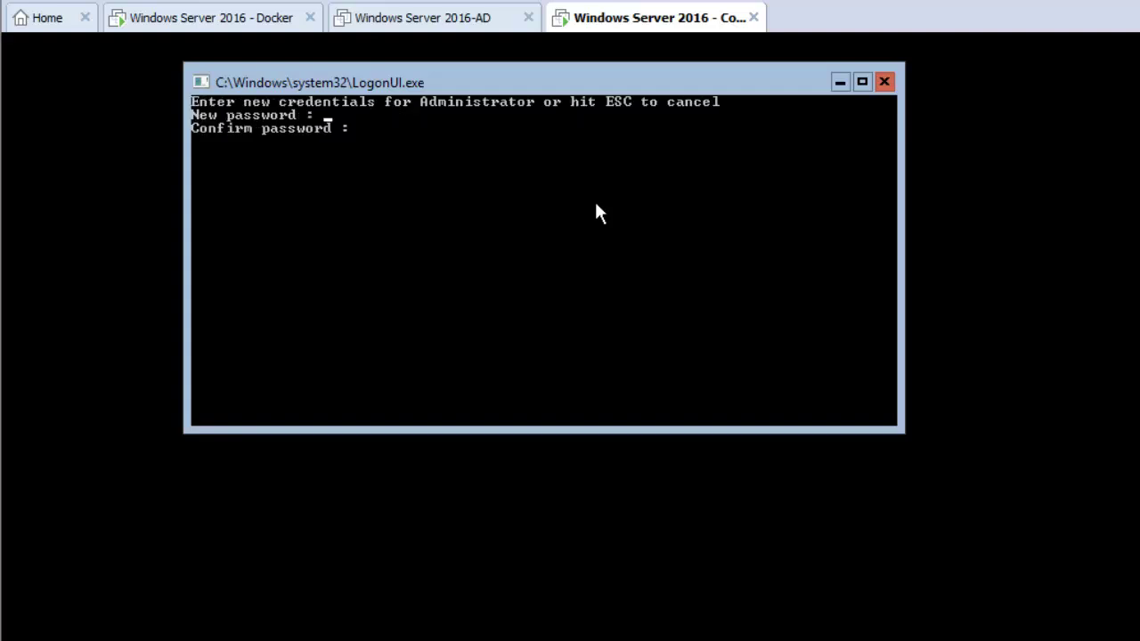
{"action": "type", "text": "*********"}
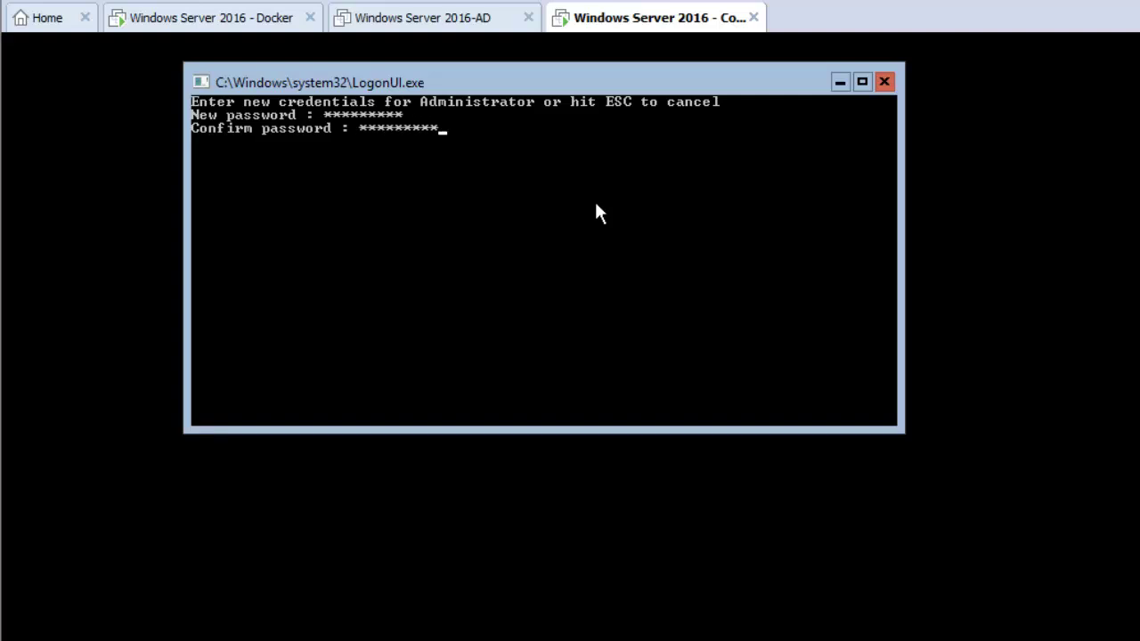
{"action": "key", "text": "Return"}
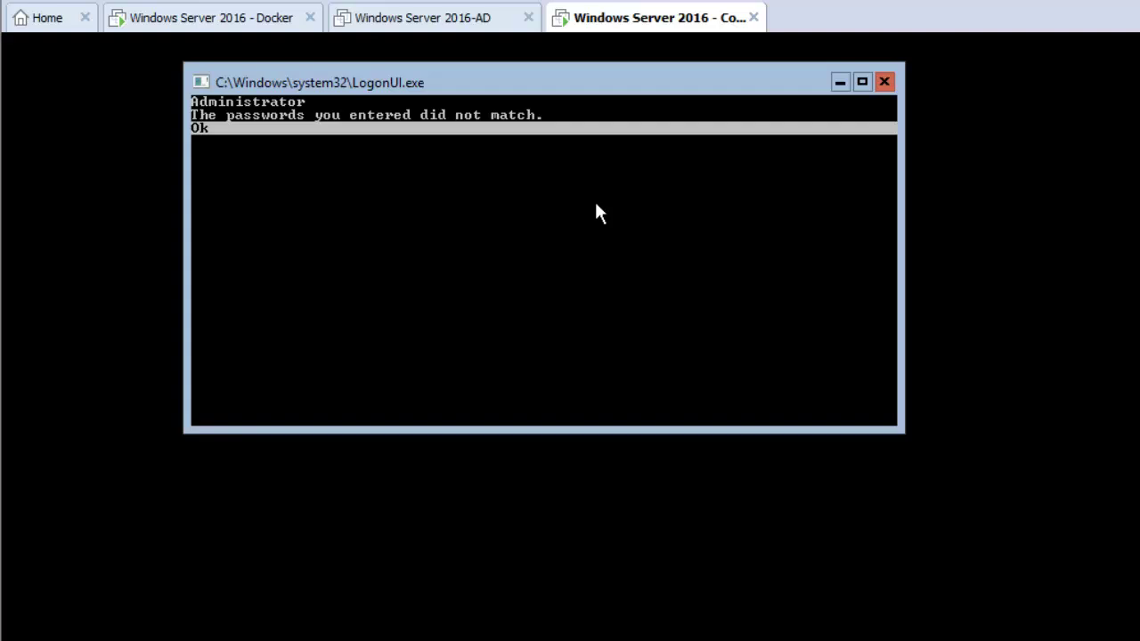
{"action": "key", "text": "Return"}
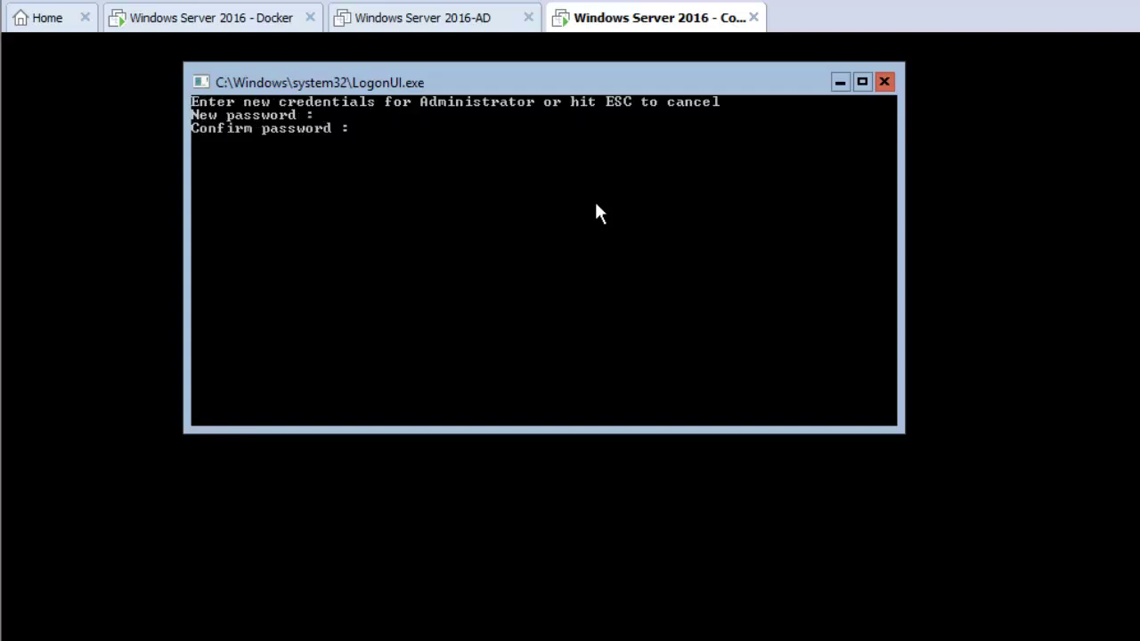
Enter and confirm the new Administrator password again, and continue to the command prompt.
{"action": "type", "text": "*****"}
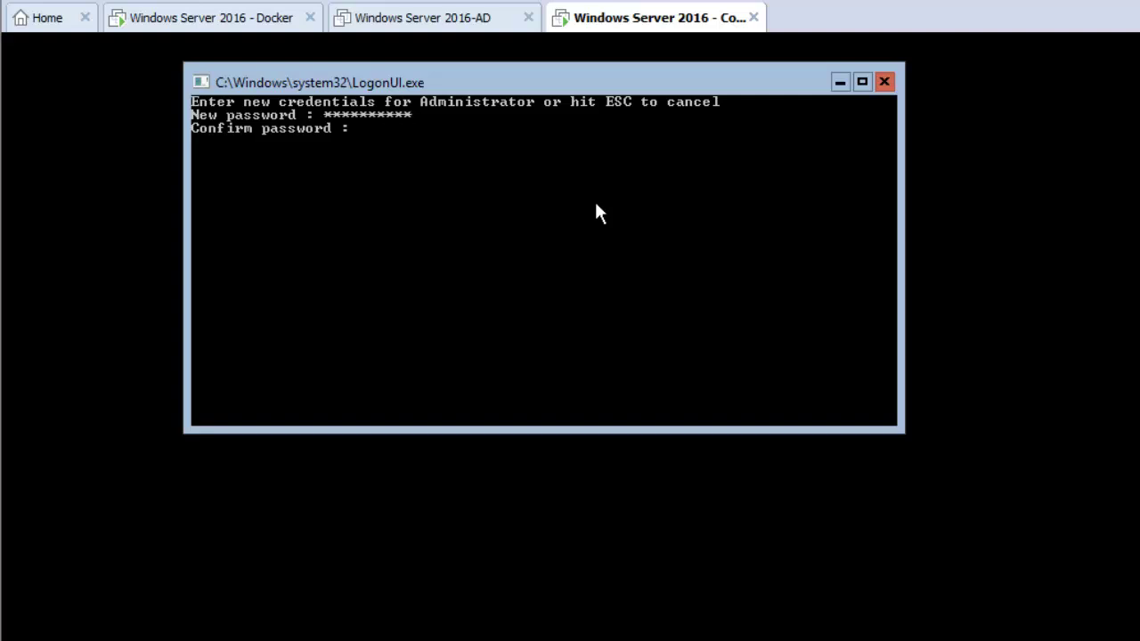
{"action": "type", "text": "*"}
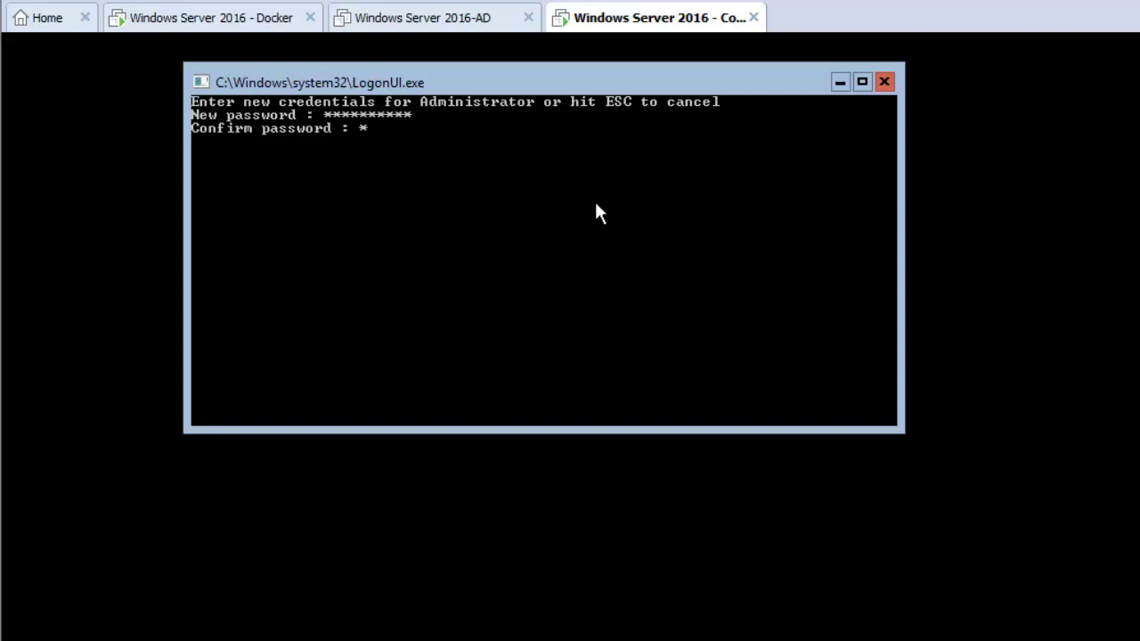
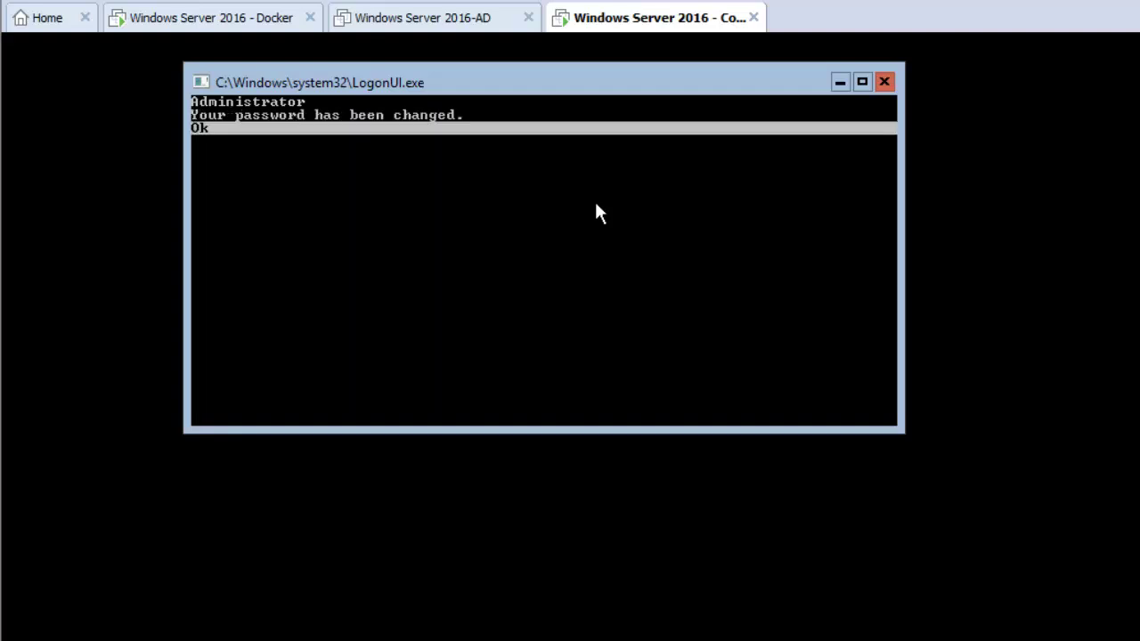
{"action": "key", "text": "Return"}
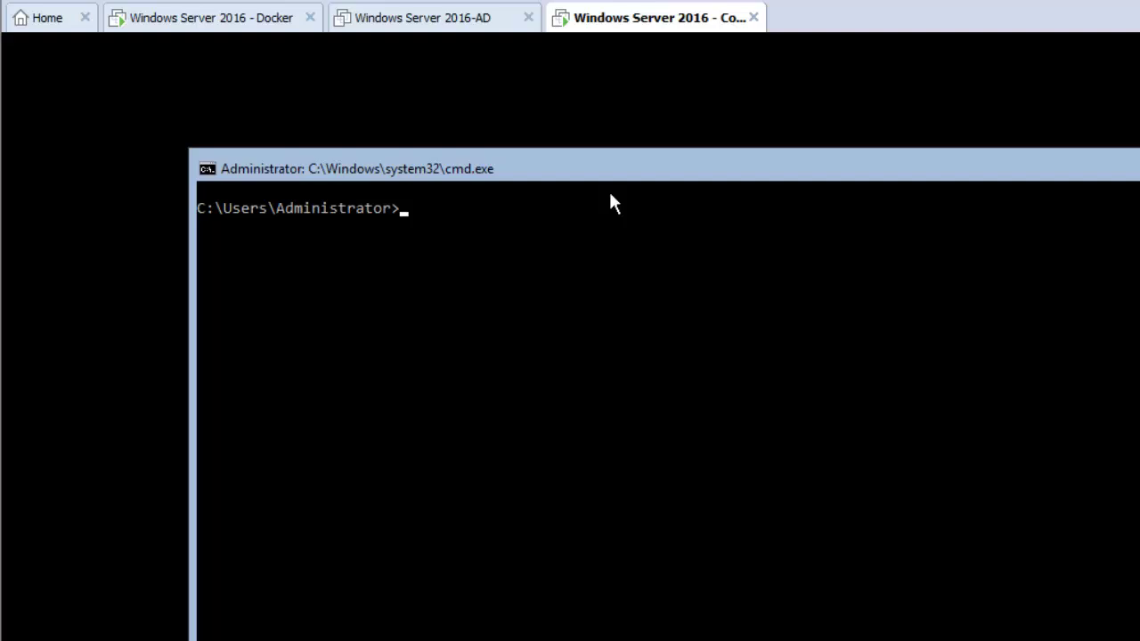
Move the command prompt window slightly up and run the logoff command to end the Administrator session.
{"action": "left_click_drag", "start_coordinate": [600, 168], "coordinate": [585, 129]}
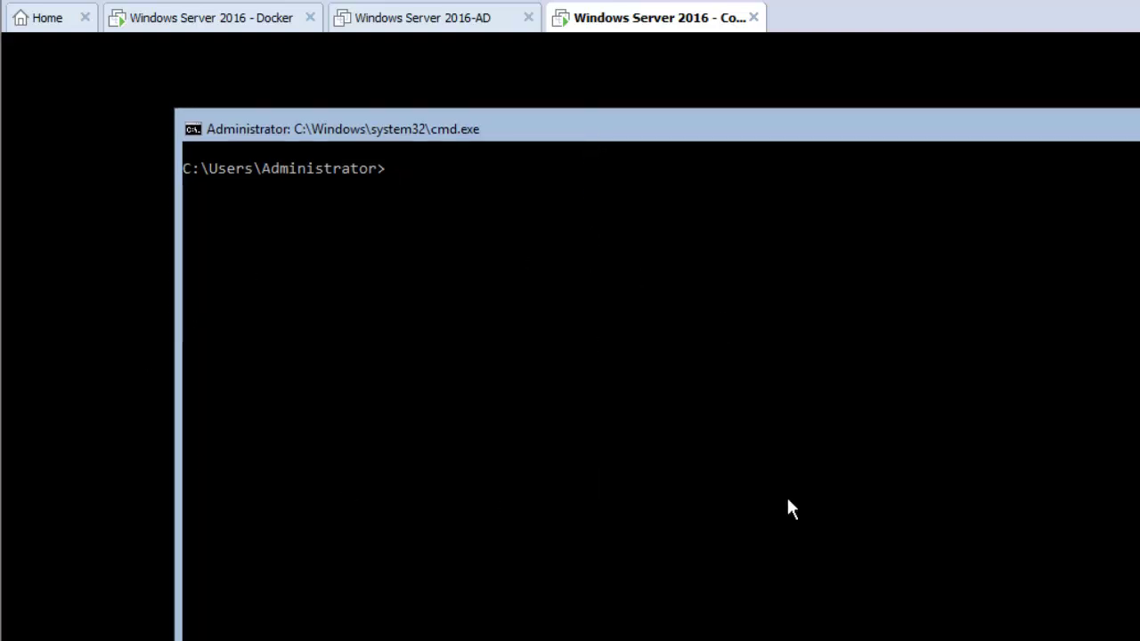
{"action": "type", "text": "log"}
{"action": "key", "text": "BackSpace"}
{"action": "key", "text": "BackSpace"}
{"action": "key", "text": "BackSpace"}
{"action": "type", "text": "logoff"}
{"action": "key", "text": "Return"}
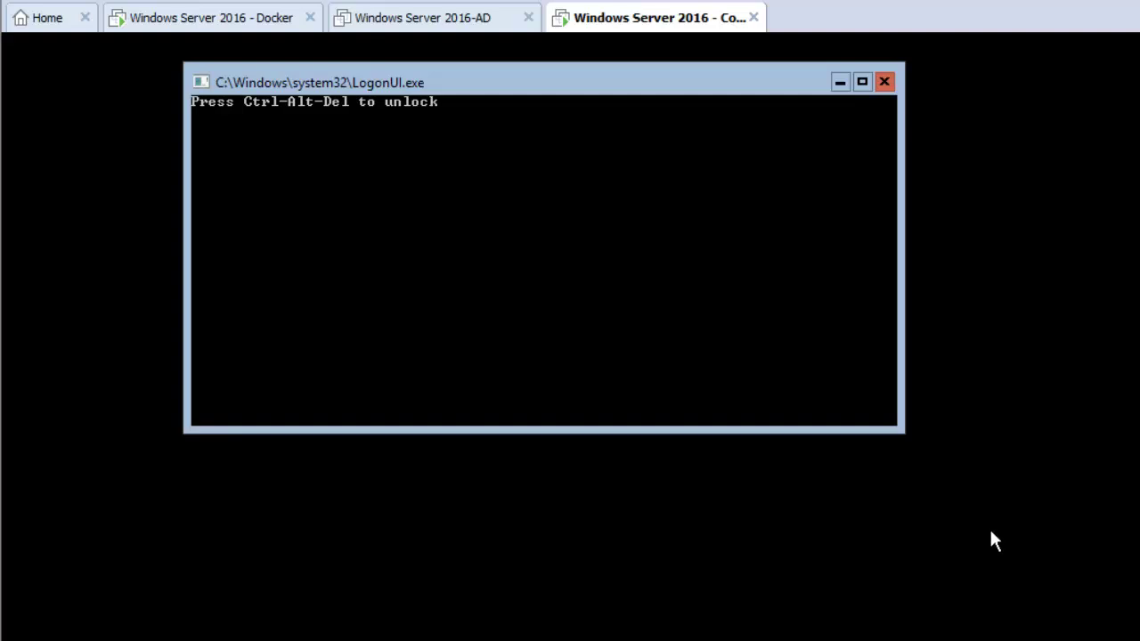
Send Ctrl+Alt+Del to the Server Core virtual machine and sign in as Administrator using the Password sign-in option and the account password.
{"action": "right_click", "coordinate": [603, 39]}
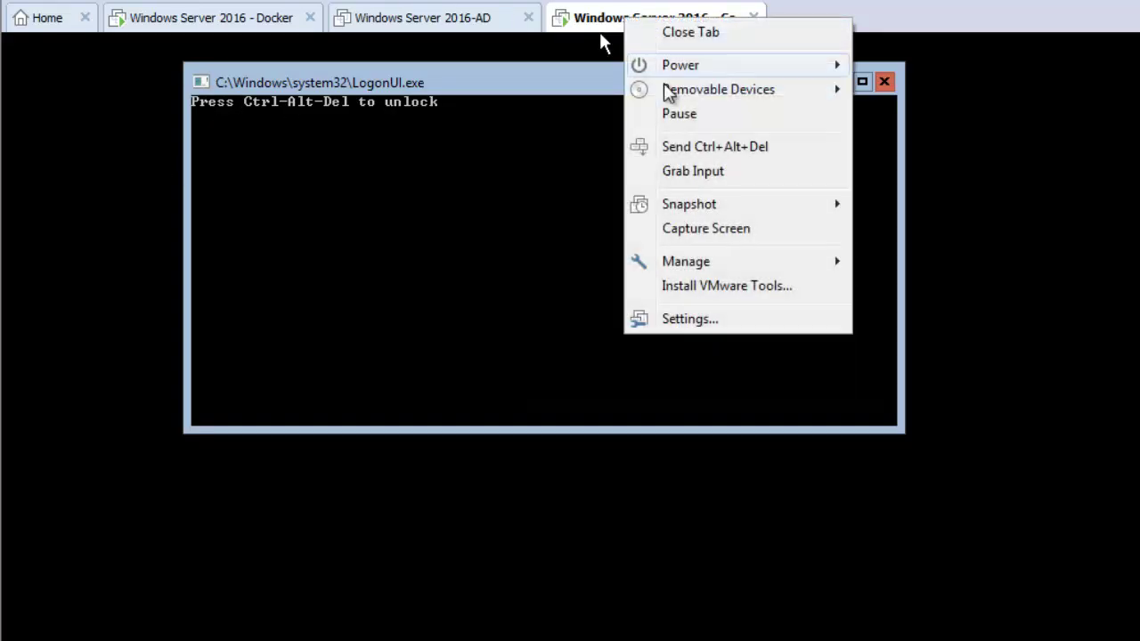
{"action": "left_click", "coordinate": [730, 150]}
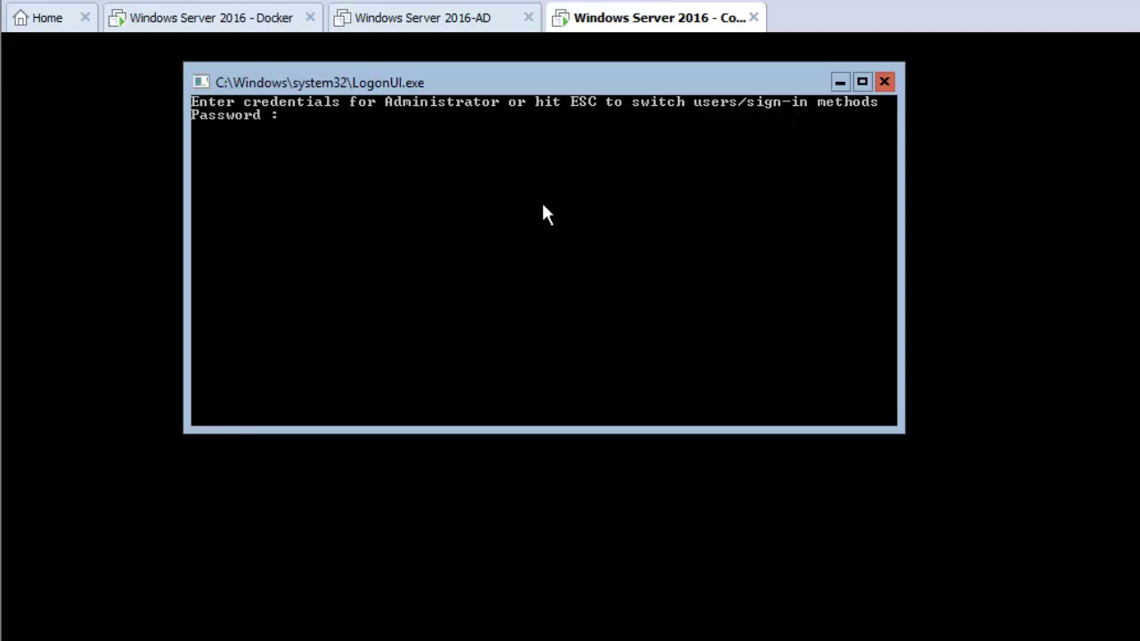
{"action": "key", "text": "Escape"}
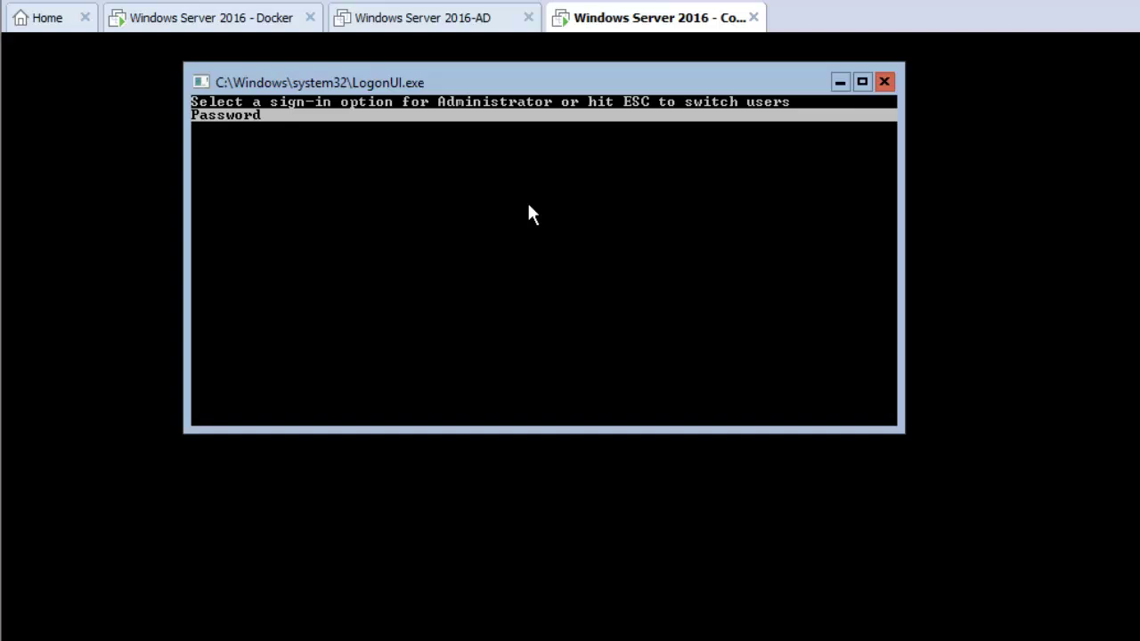
{"action": "key", "text": "Return"}
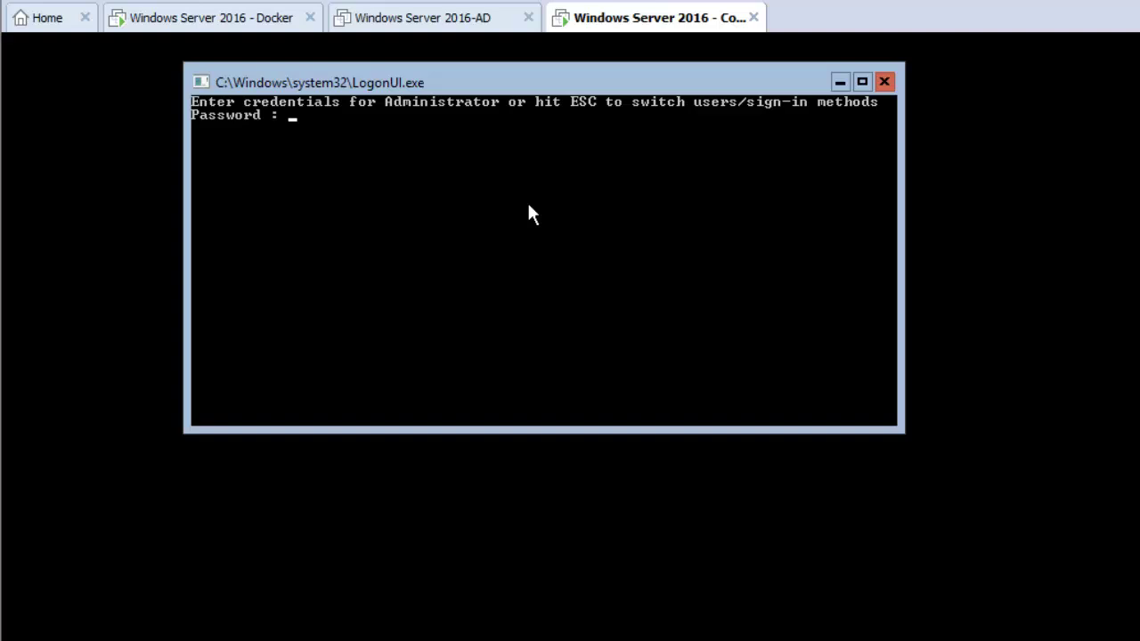
{"action": "type", "text": "**********"}
{"action": "key", "text": "Return"}
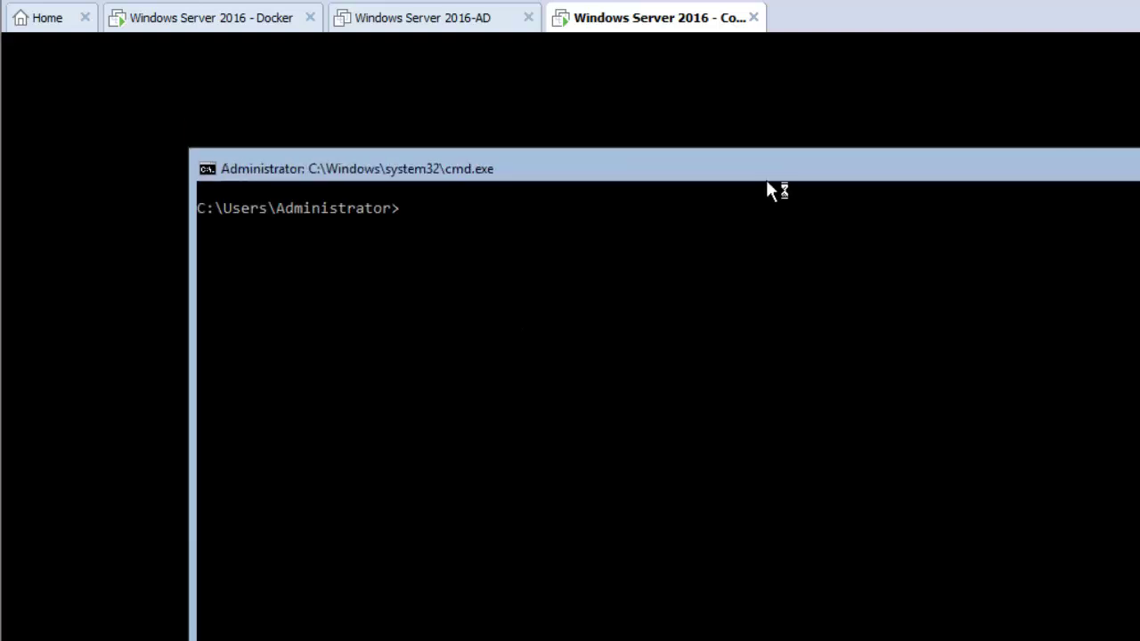
Move the command prompt window slightly up and run hostname to check the computer name.
{"action": "left_click_drag", "start_coordinate": [780, 159], "coordinate": [777, 113]}
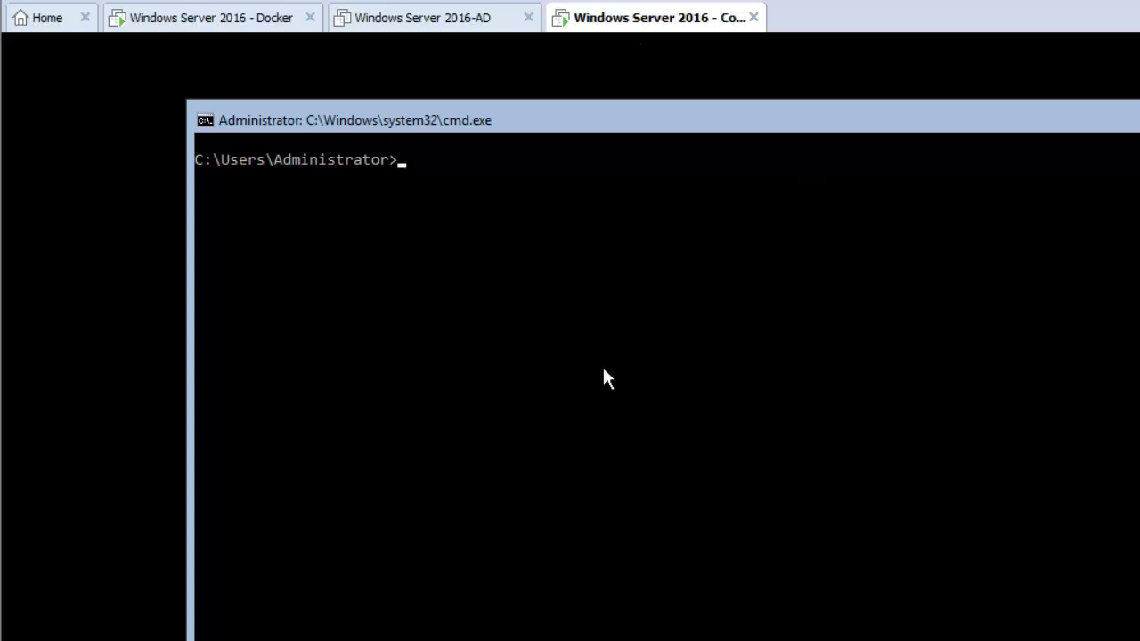
{"action": "type", "text": "hostname"}
{"action": "key", "text": "Return"}
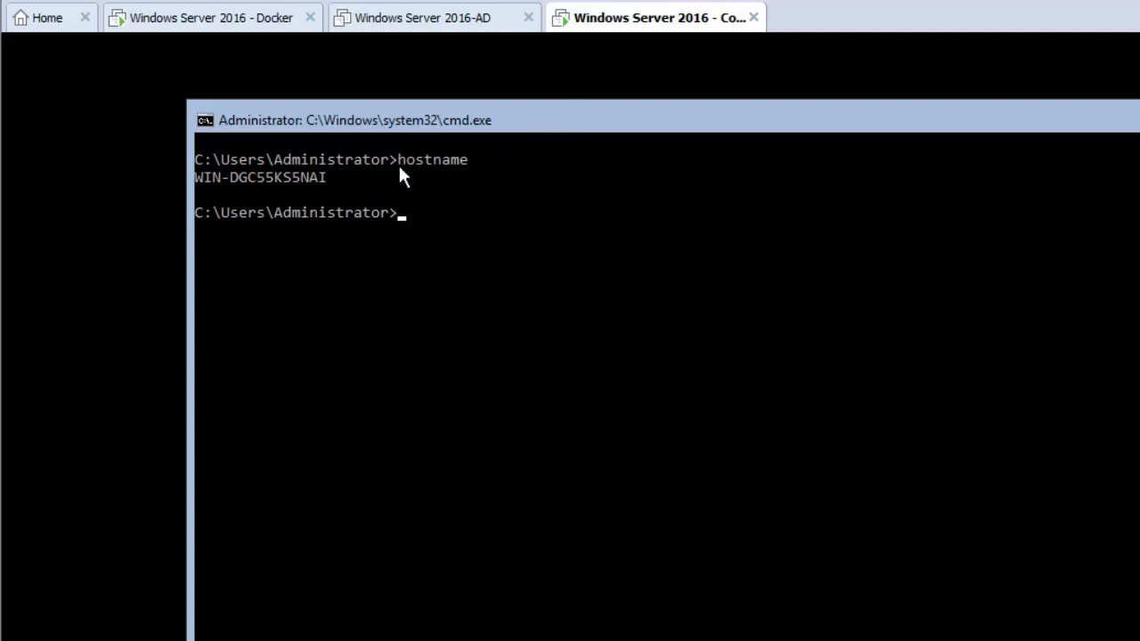
Run start powershell to open a separate PowerShell window, and move it down and aside to uncover the command prompt.
{"action": "type", "text": "start powershell"}
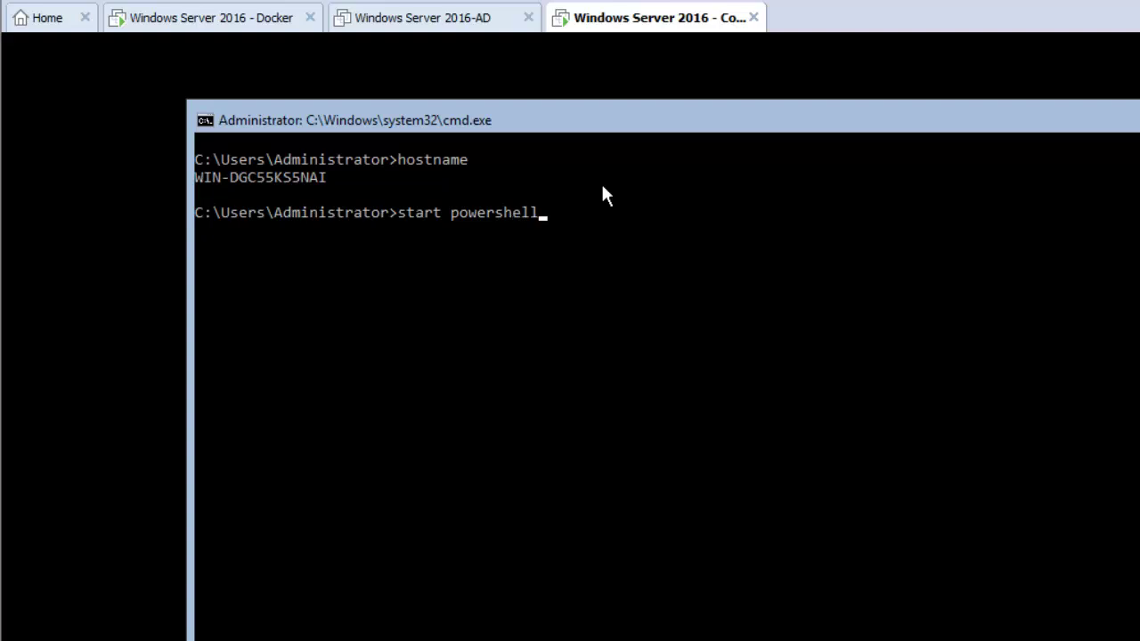
{"action": "key", "text": "Return"}
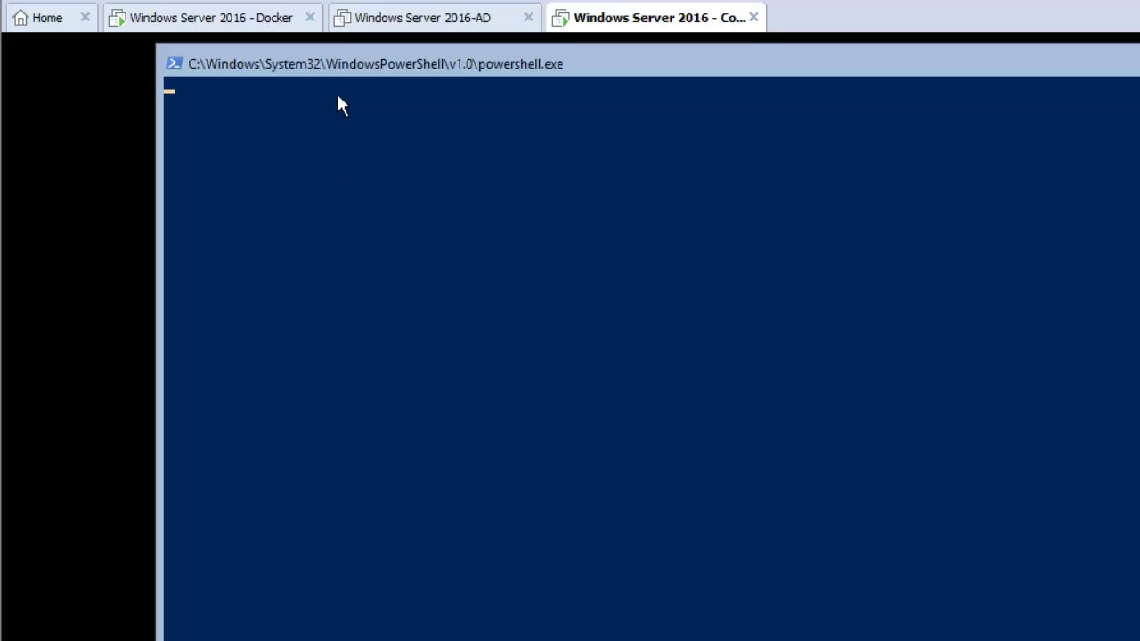
{"action": "left_click_drag", "start_coordinate": [734, 80], "coordinate": [854, 330]}
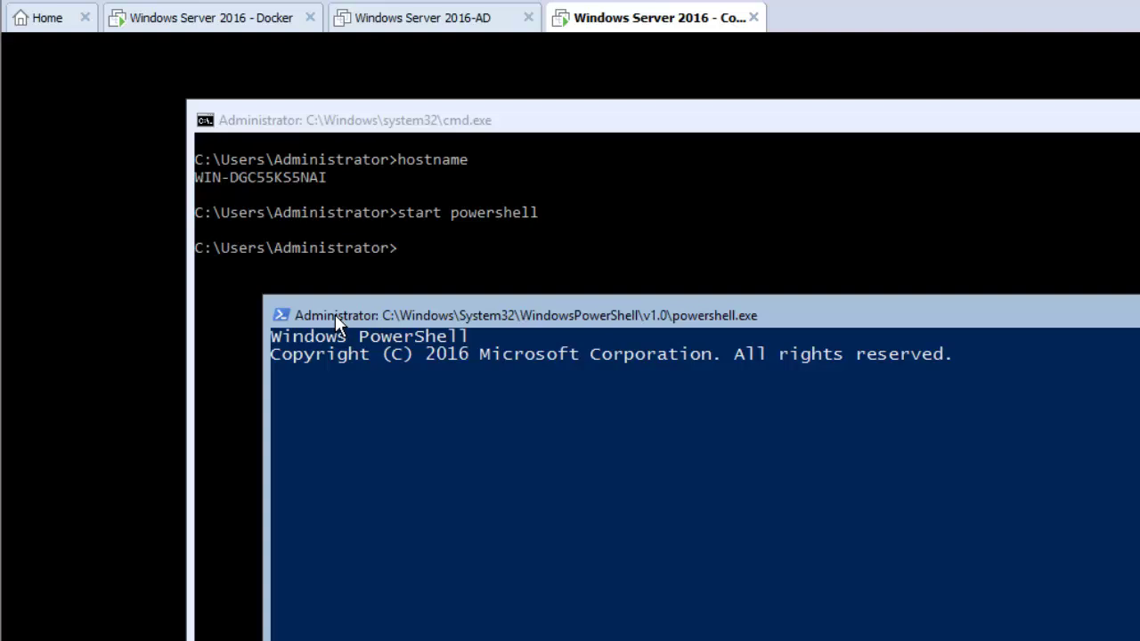
{"action": "left_click_drag", "start_coordinate": [714, 310], "coordinate": [978, 319]}
Return to the command prompt, run sconfig to open the Server Configuration menu, and move its window slightly up.
{"action": "left_click", "coordinate": [448, 301]}
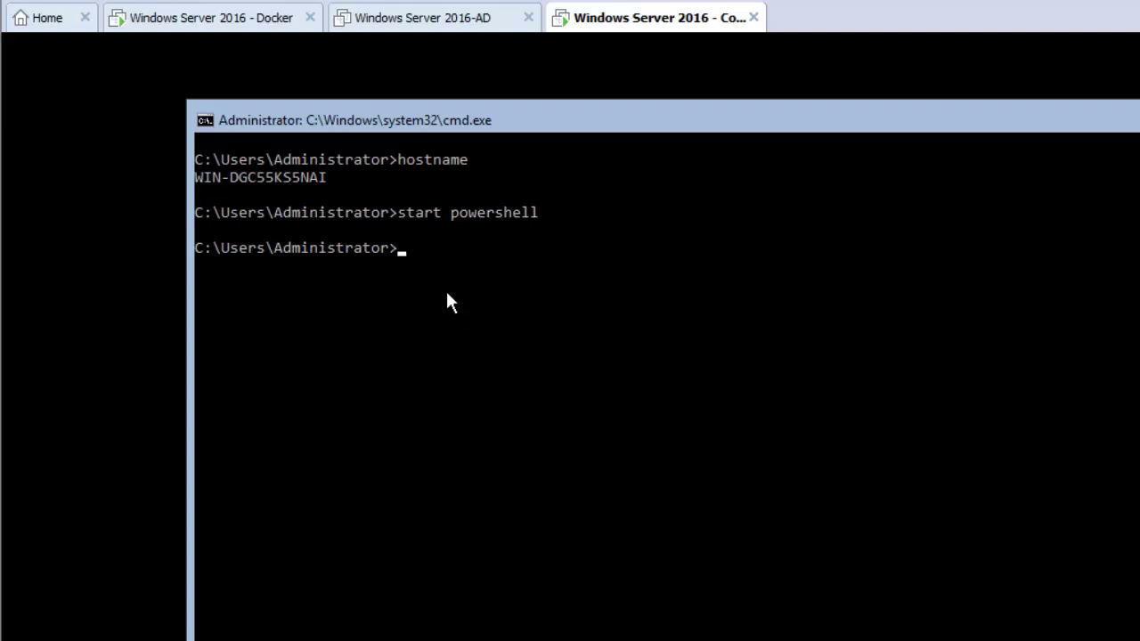
{"action": "type", "text": "sconfig"}
{"action": "key", "text": "Return"}
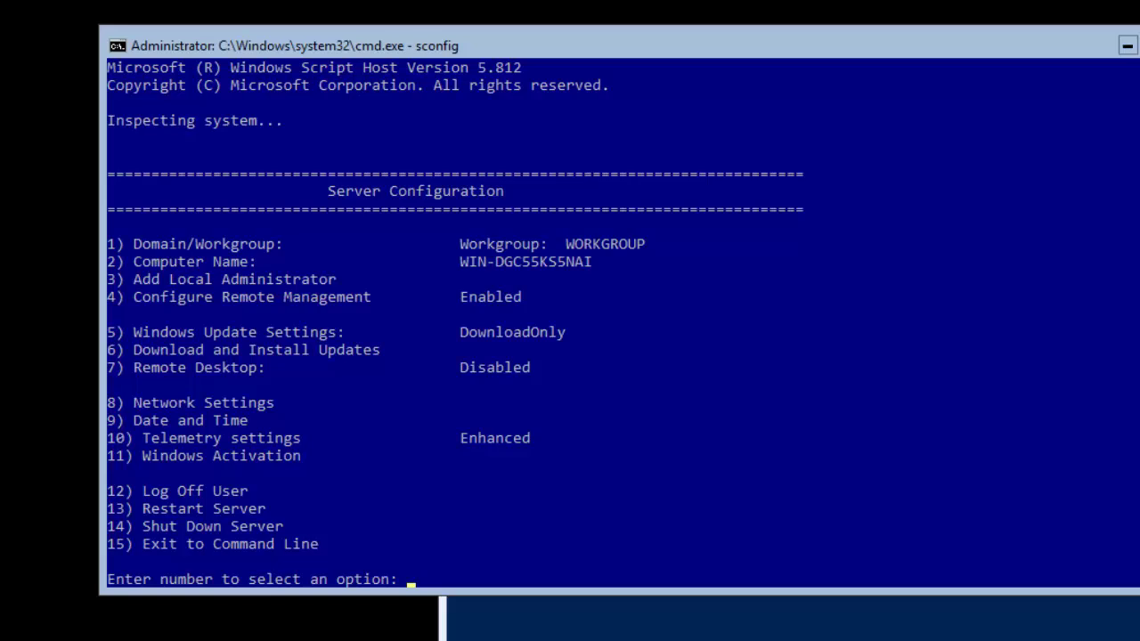
{"action": "left_click_drag", "start_coordinate": [692, 45], "coordinate": [702, 0]}
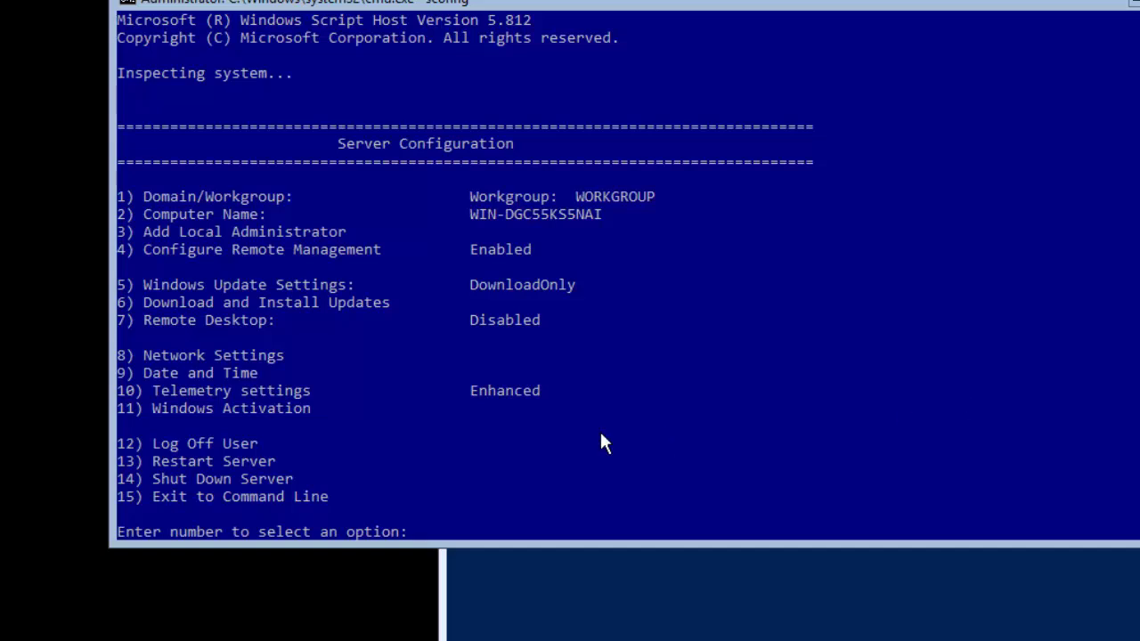
Choose option 2 to change the computer name to Win2016-Core, and accept the restart to apply it.
{"action": "type", "text": "2"}
{"action": "key", "text": "Return"}
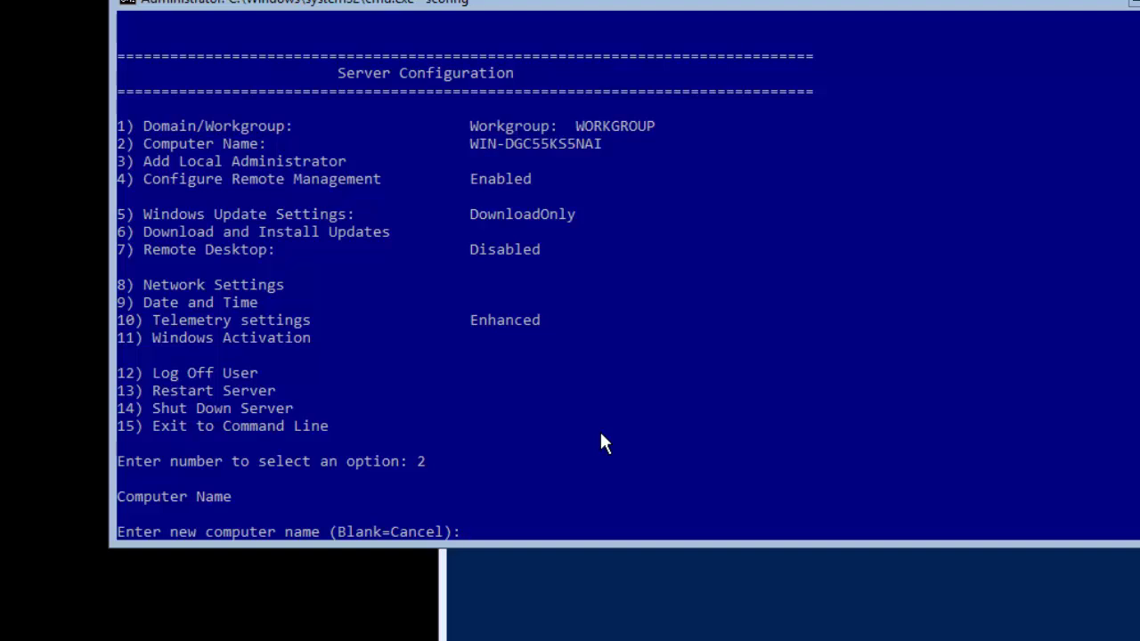
{"action": "type", "text": "Win2016-C"}
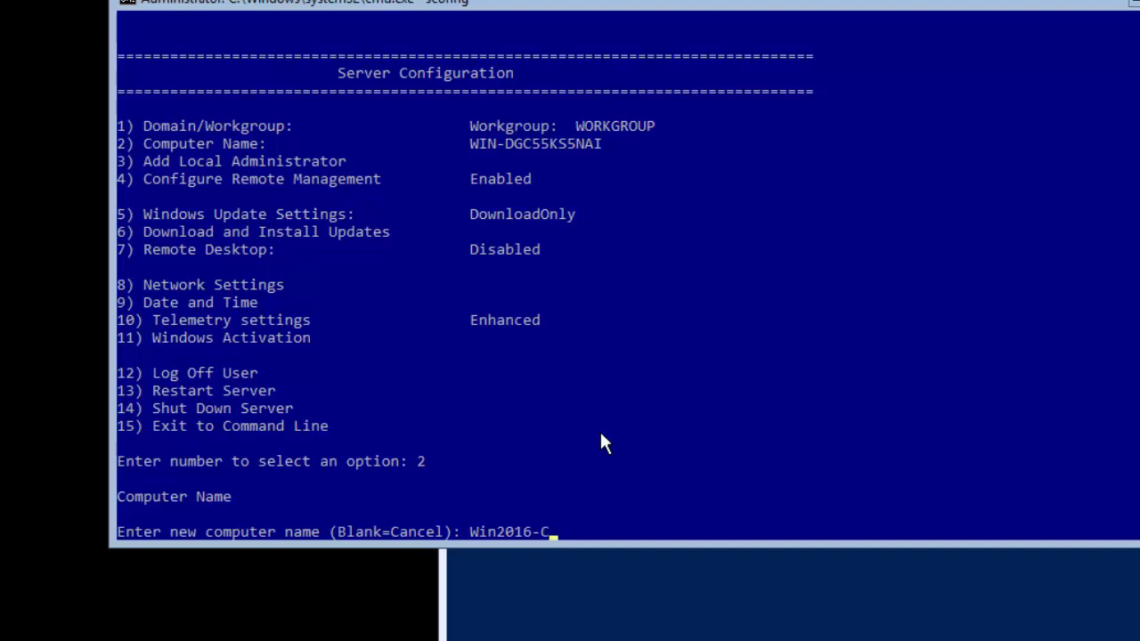
{"action": "type", "text": "ore"}
{"action": "key", "text": "Return"}
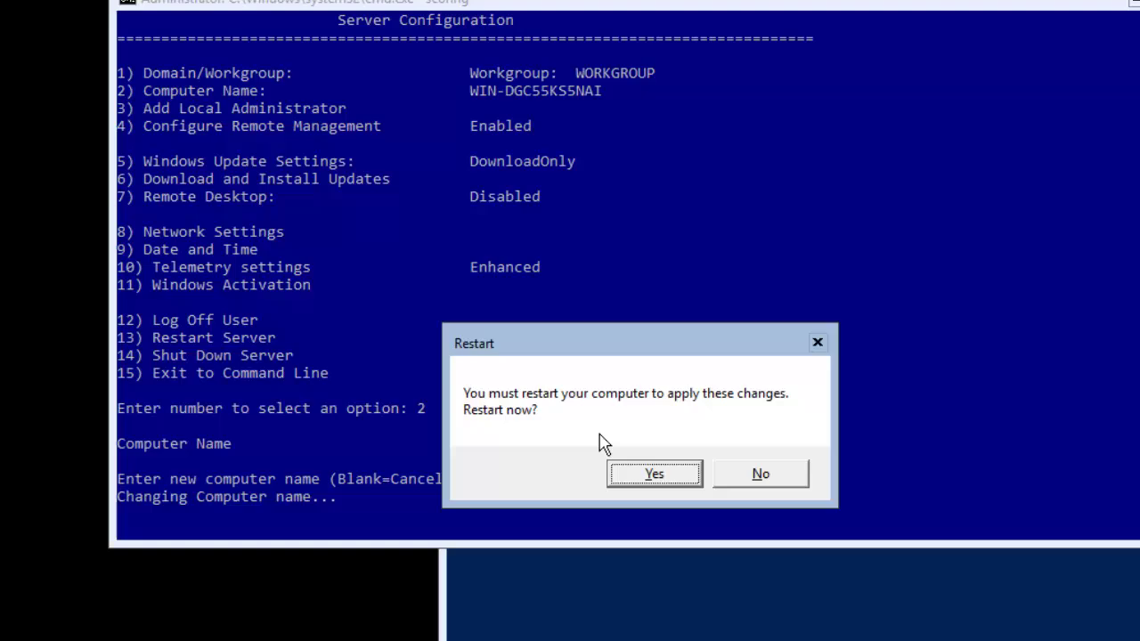
{"action": "key", "text": "Return"}
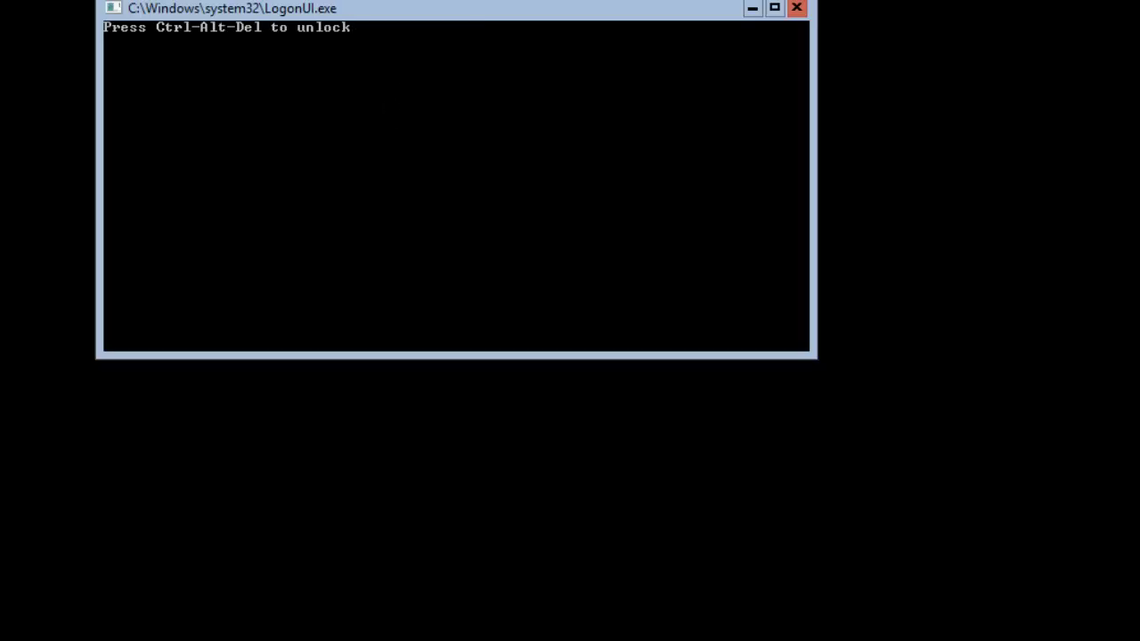
Unlock the restarted server, sign in with the Administrator password, and run hostname to check the computer name.
{"action": "left_click", "coordinate": [646, 80]}
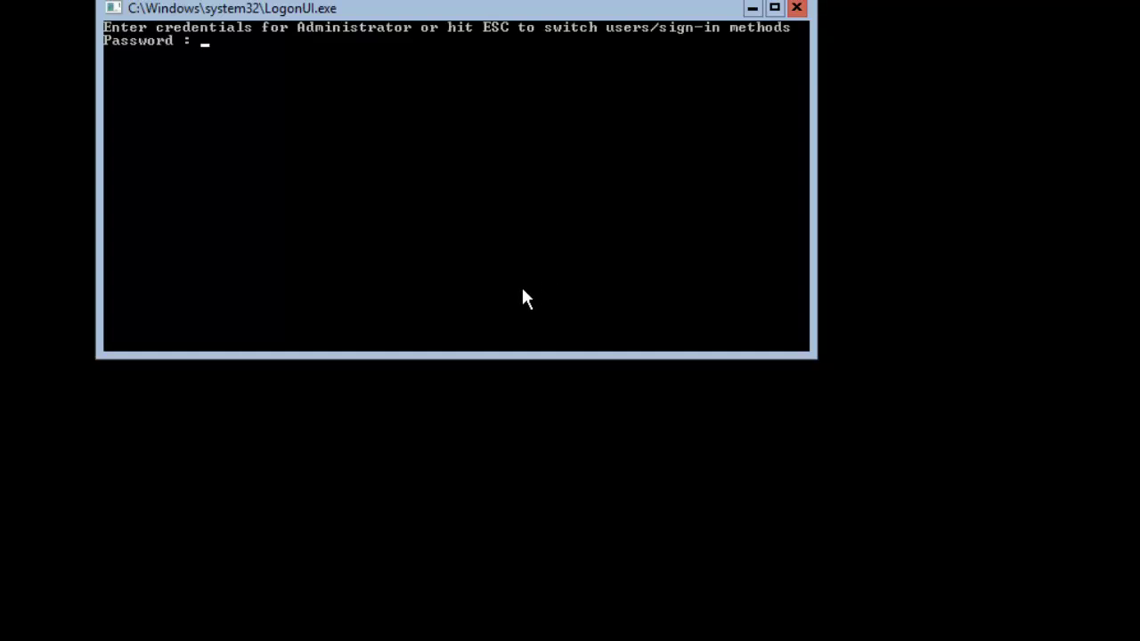
{"action": "type", "text": "**********"}
{"action": "key", "text": "Return"}
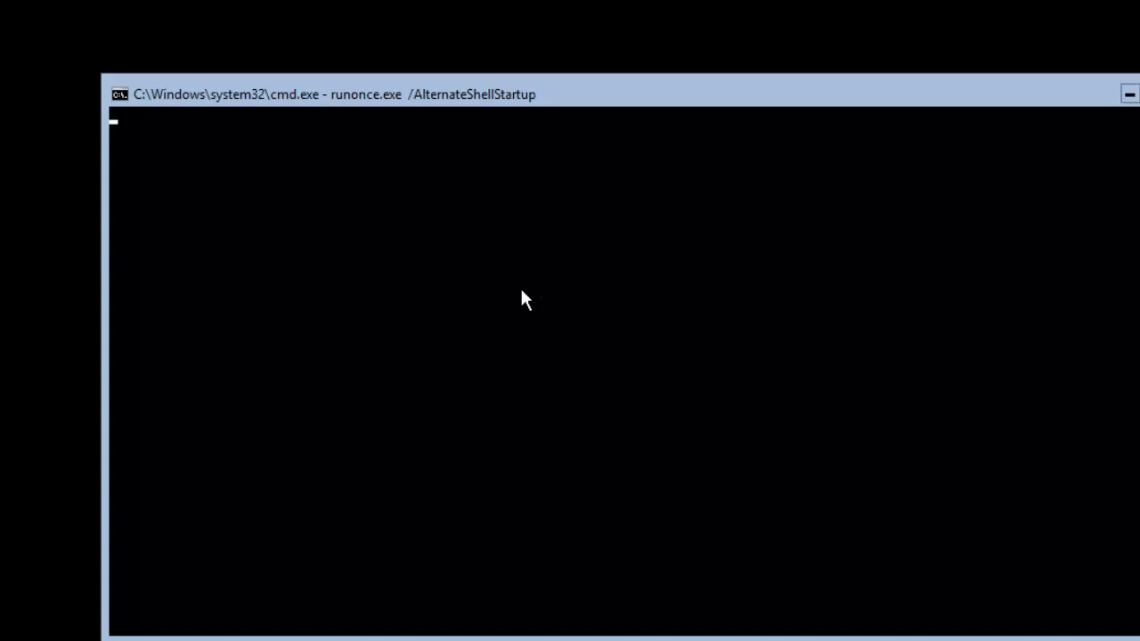
{"action": "type", "text": "hostname"}
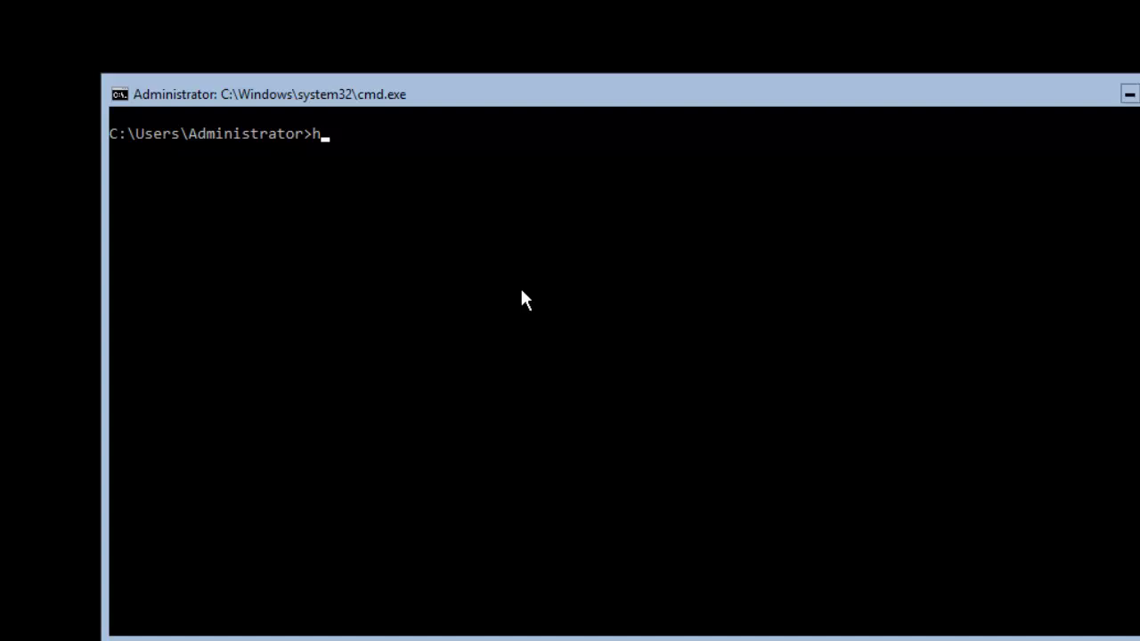
{"action": "key", "text": "Return"}
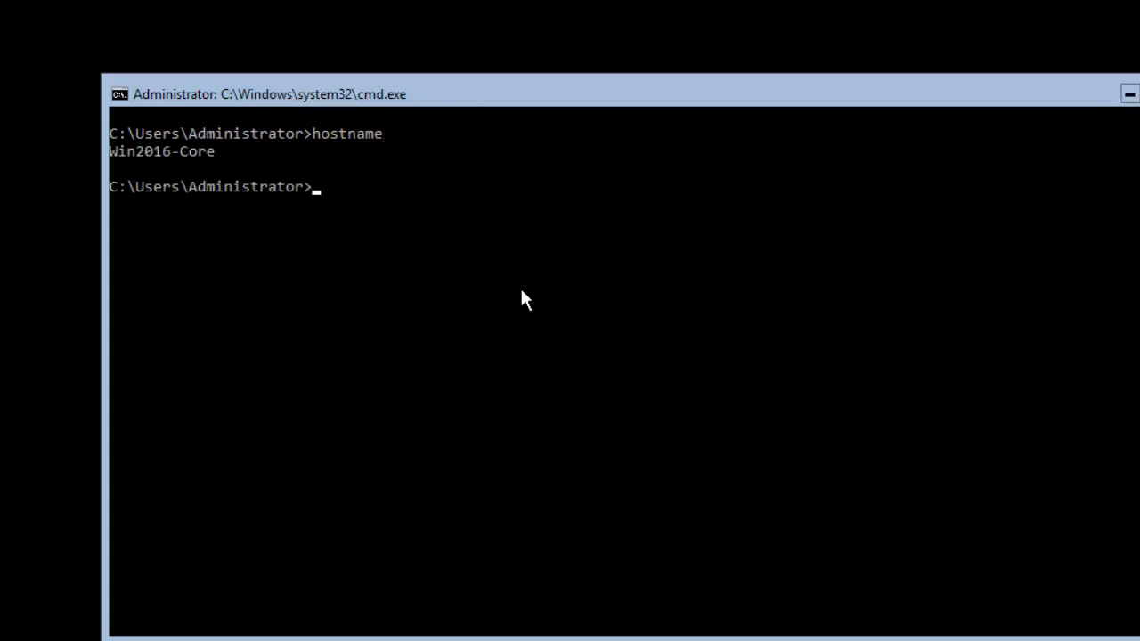